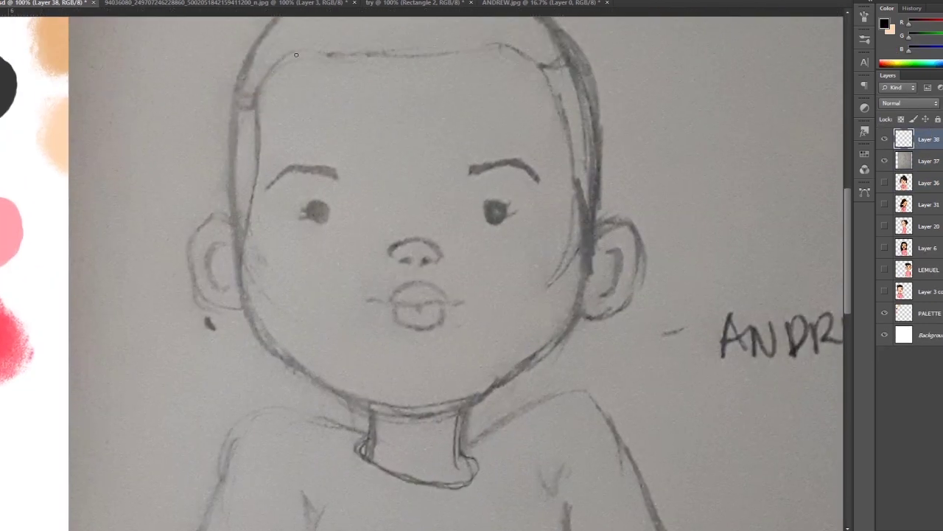
Ink the left half of the face in black: cheek, left ear, jaw and forehead edge
mouse_move(293, 53)
mouse_down()
mouse_move(246, 244)
mouse_move(326, 382)
mouse_up()
key(ctrl+z)
drag(246, 240, 295, 354)
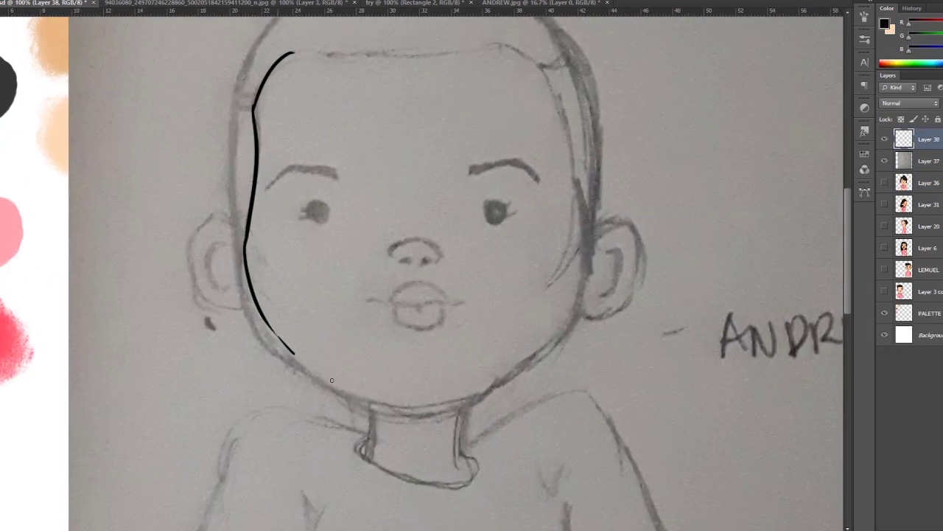
drag(243, 235, 256, 313)
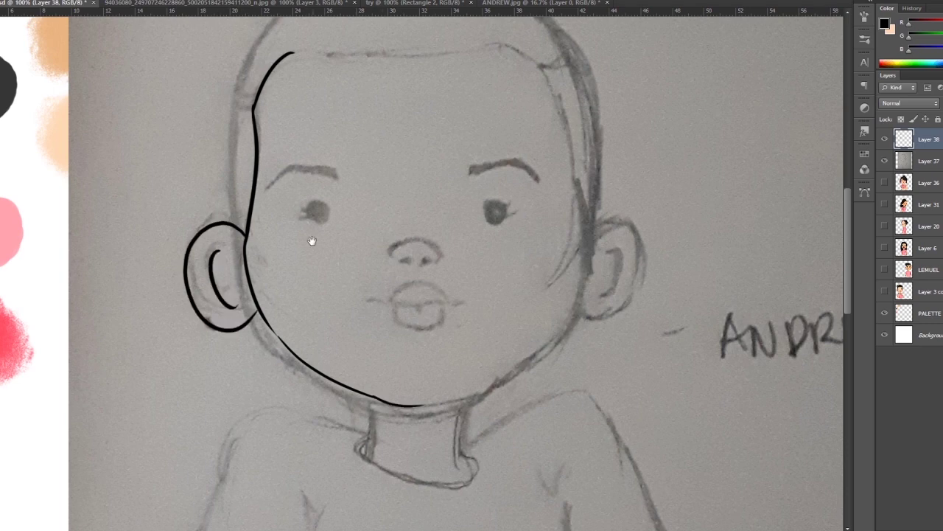
drag(312, 240, 278, 276)
drag(277, 87, 372, 93)
scroll(267, 105, down, 3)
Duplicate the half-face outline, flip it horizontally onto the right side and merge it
key(ctrl+j)
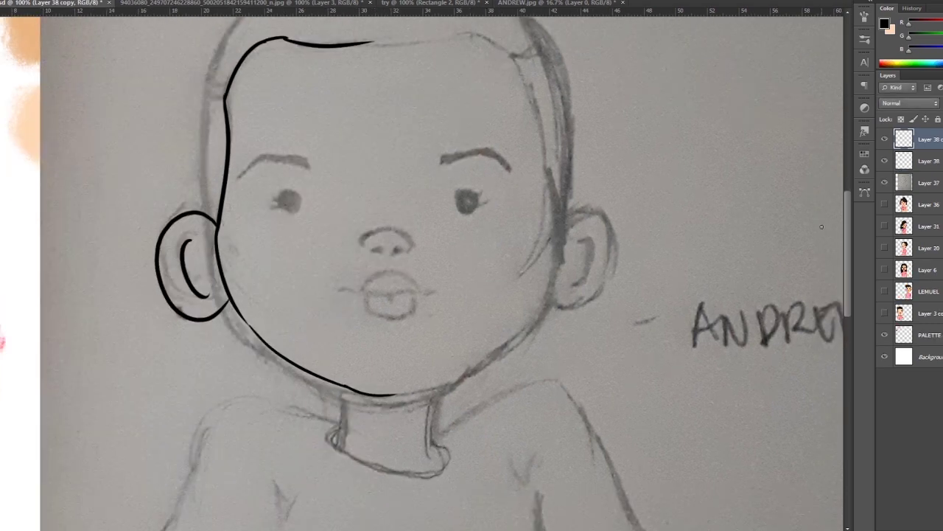
key(ctrl+t)
key(Return)
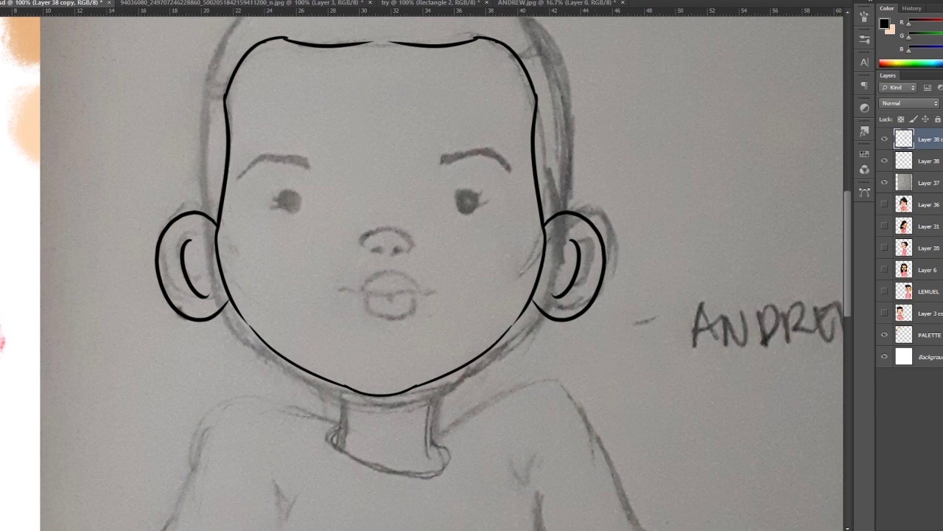
key(ctrl+e)
drag(629, 159, 632, 264)
On a new layer, ink the left head outline, mirror it right and merge into Layer 40
key(ctrl+shift+alt+n)
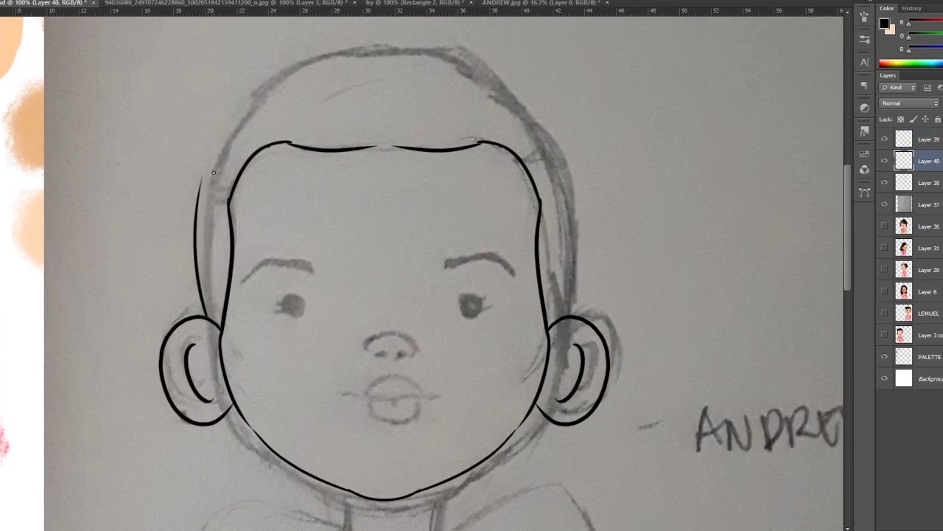
drag(207, 169, 362, 64)
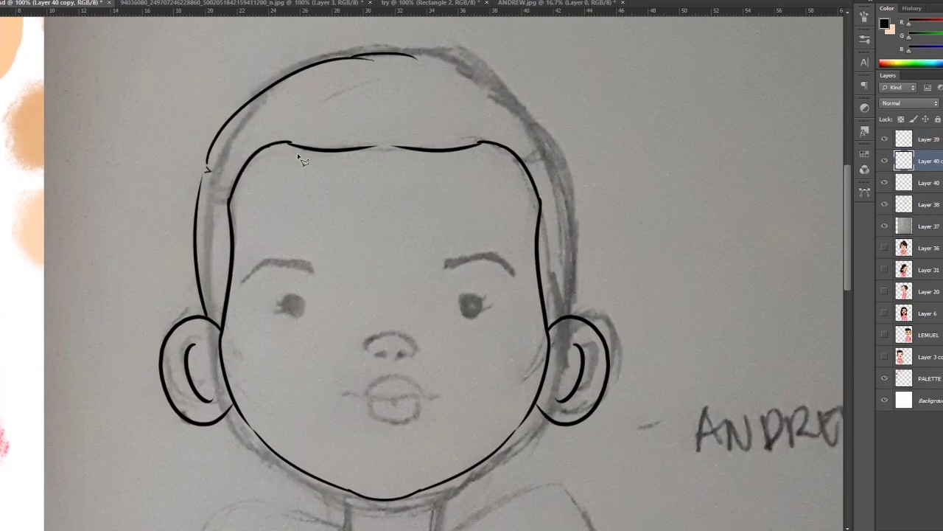
key(ctrl+j)
key(ctrl+t)
drag(406, 228, 566, 229)
key(Return)
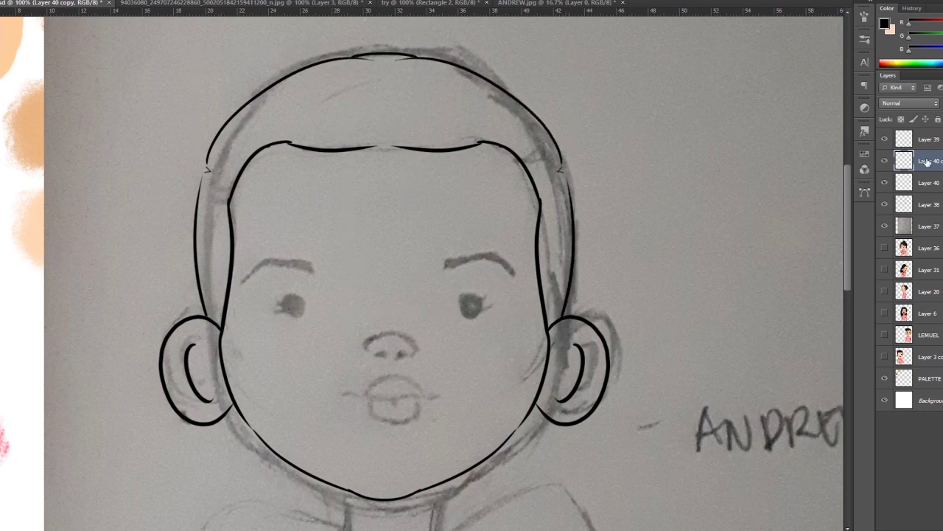
key(ctrl+e)
scroll(384, 194, down, 10)
key(alt+bracketright)
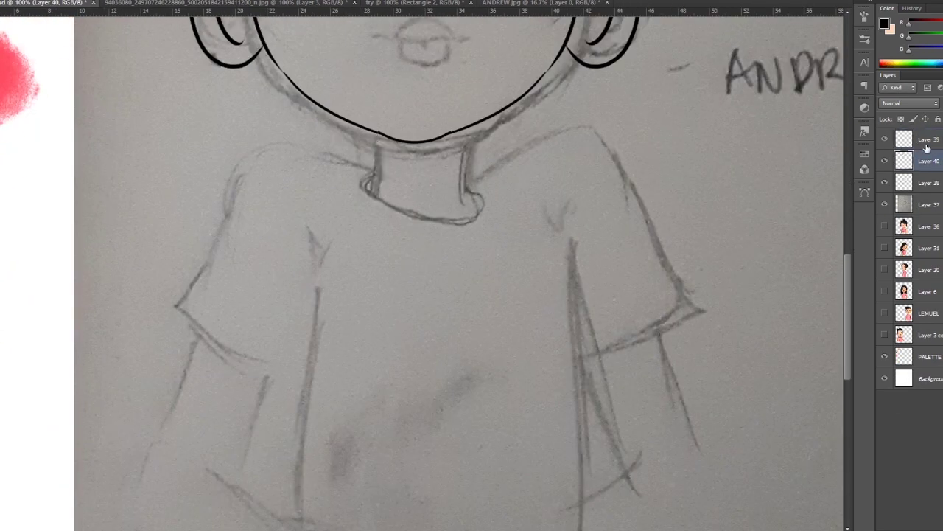
Ink the left and right T-shirt shoulder lines and the right sleeve in black
scroll(384, 194, left, 5)
mouse_move(501, 141)
mouse_down()
mouse_move(310, 285)
mouse_move(419, 357)
mouse_up()
scroll(418, 357, right, 3)
drag(586, 96, 501, 136)
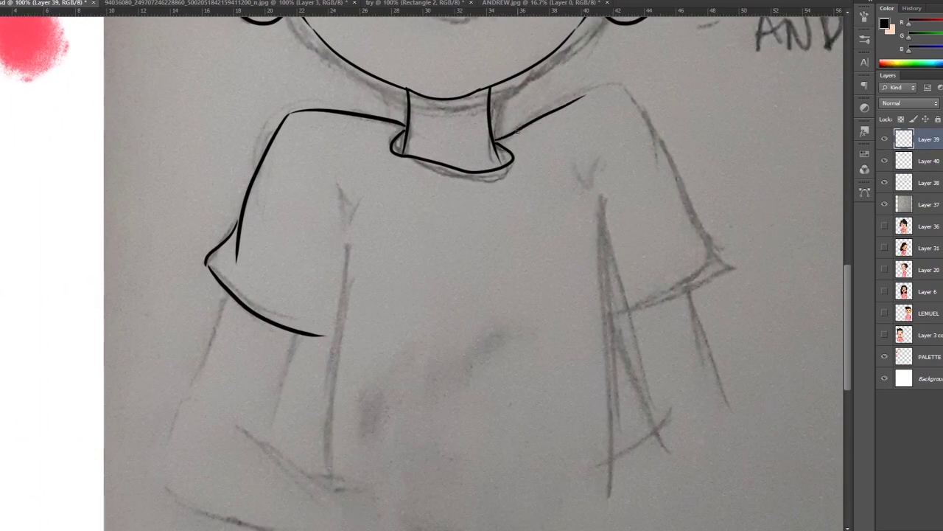
mouse_move(661, 137)
mouse_down()
mouse_move(719, 267)
mouse_move(613, 317)
mouse_up()
scroll(504, 232, down, 3)
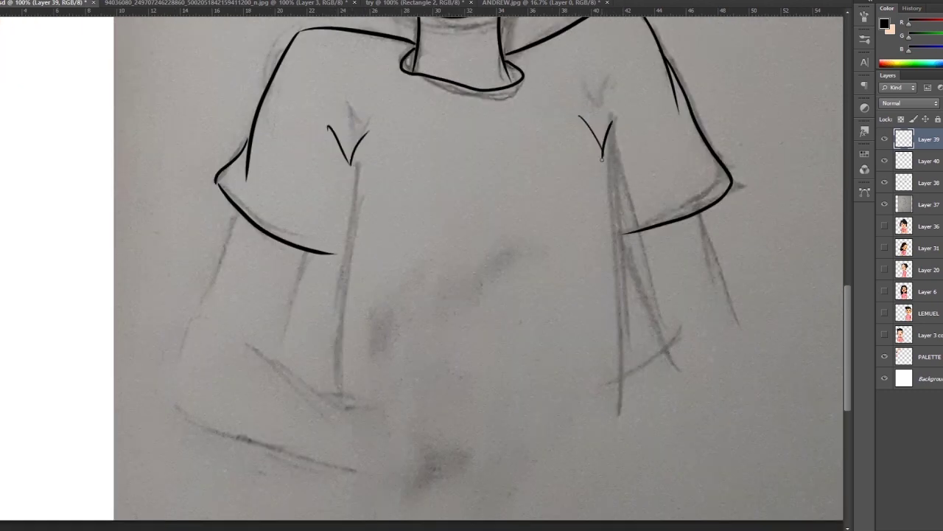
Ink the torso sides, inner arm, lower sleeve and forearm contours, then fit the view
drag(602, 159, 628, 463)
drag(352, 157, 324, 359)
scroll(324, 360, left, 3)
drag(331, 187, 288, 396)
drag(342, 322, 489, 429)
scroll(543, 451, right, 3)
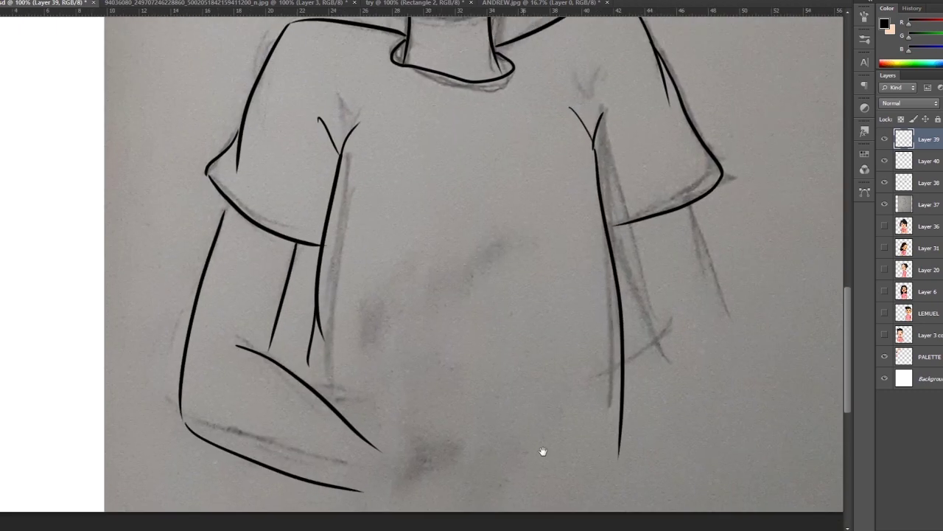
key(ctrl+minus)
key(ctrl+minus)
key(ctrl+minus)
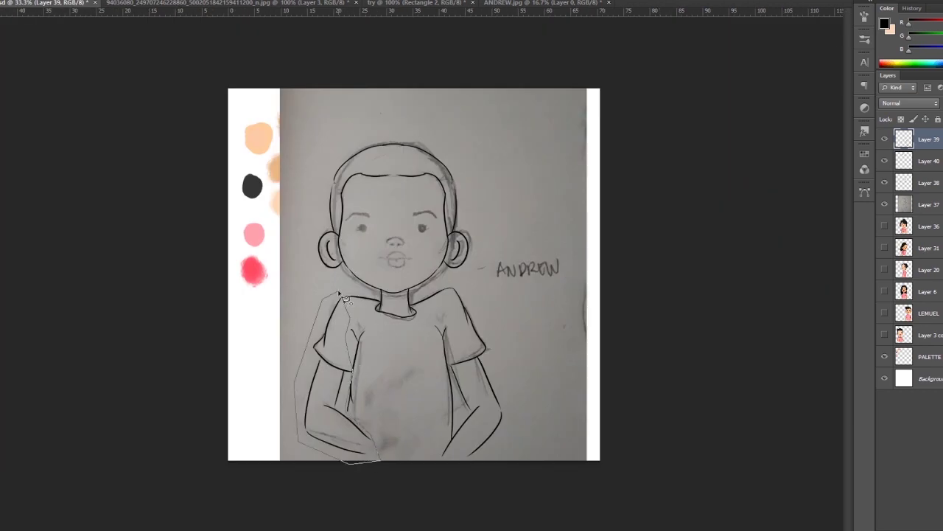
Rotate the left arm outward and the right arm inward and narrower, then deselect
key(ctrl+t)
drag(280, 457, 250, 413)
key(Return)
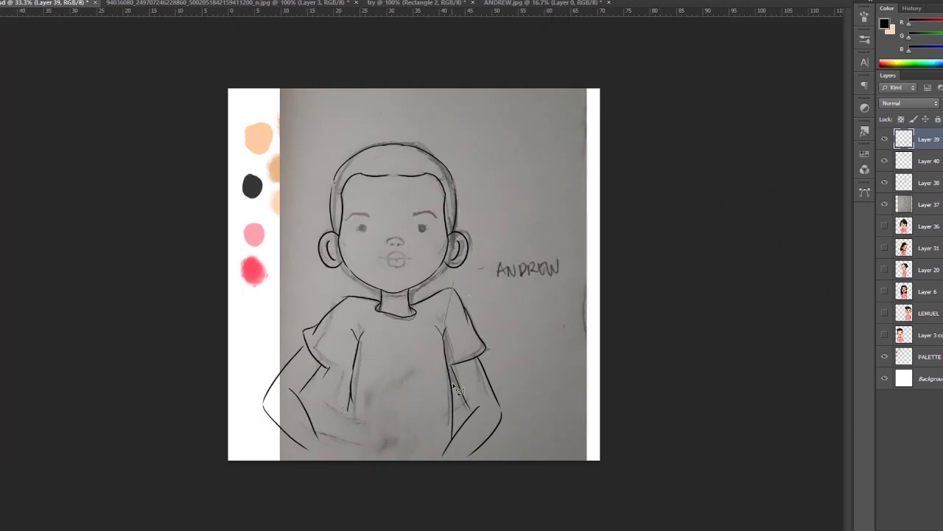
key(ctrl+t)
drag(516, 339, 544, 233)
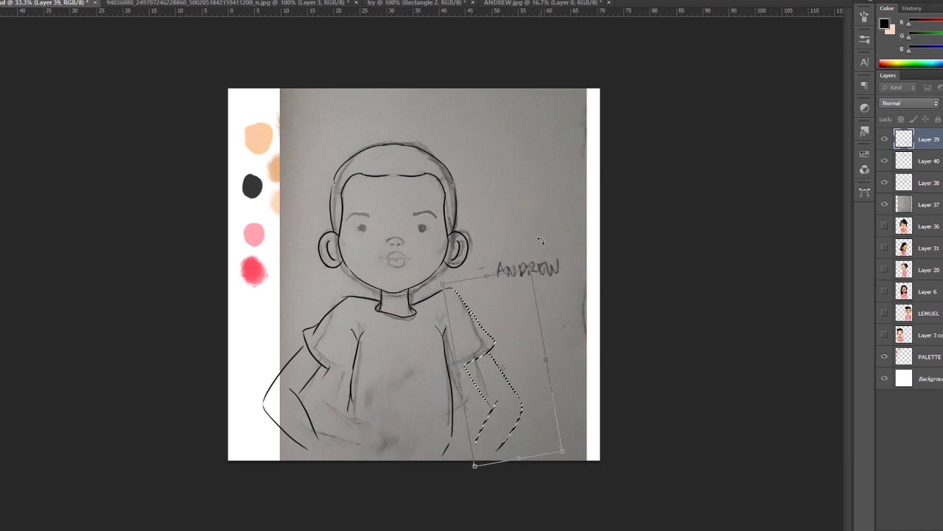
key(ctrl+d)
Undo the rough forearm strokes and redraw cleaner right forearm and wrist lines
key(ctrl+plus)
key(ctrl+plus)
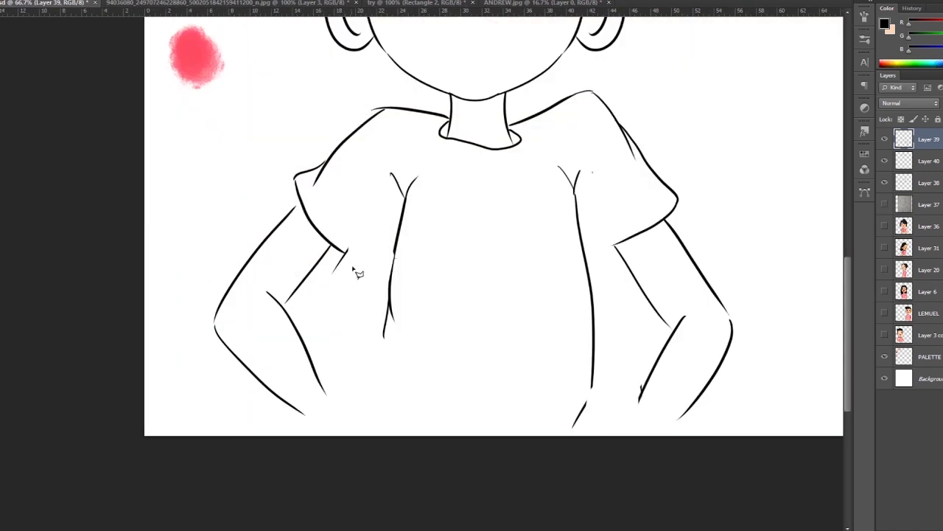
drag(605, 248, 650, 308)
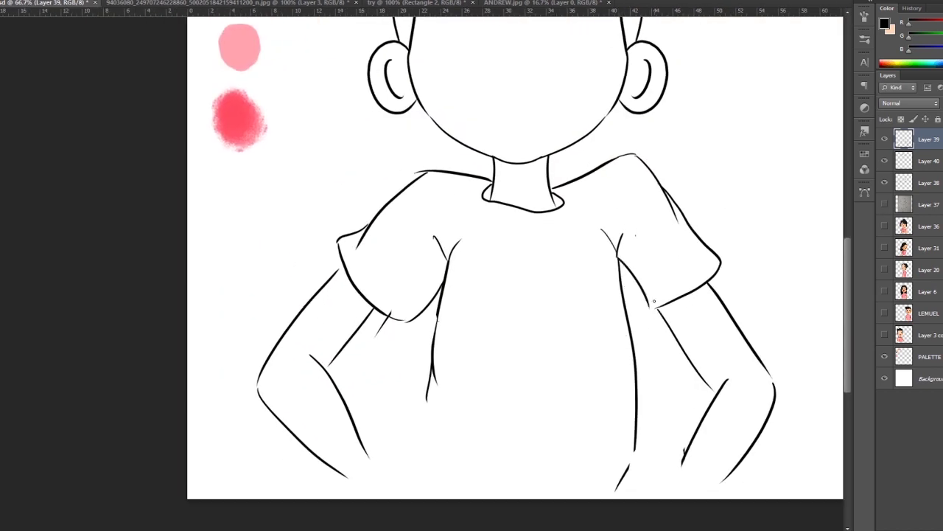
drag(345, 387, 321, 411)
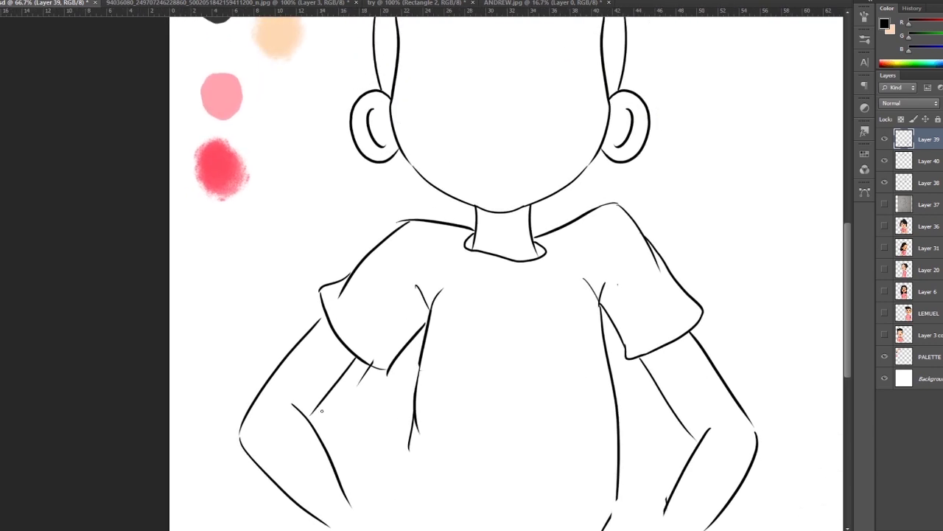
drag(670, 473, 684, 361)
key(ctrl+alt+z)
key(ctrl+alt+z)
key(ctrl+alt+z)
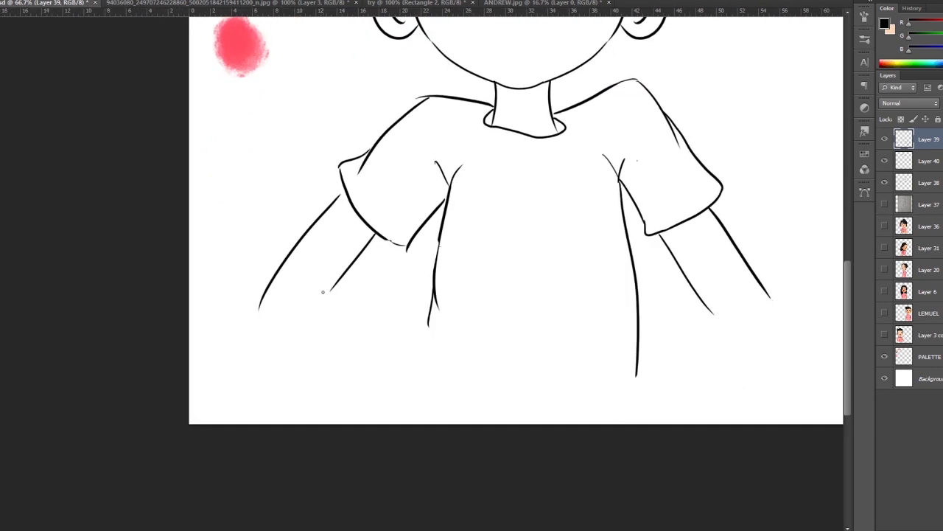
drag(768, 292, 785, 315)
drag(778, 325, 649, 389)
drag(423, 360, 422, 436)
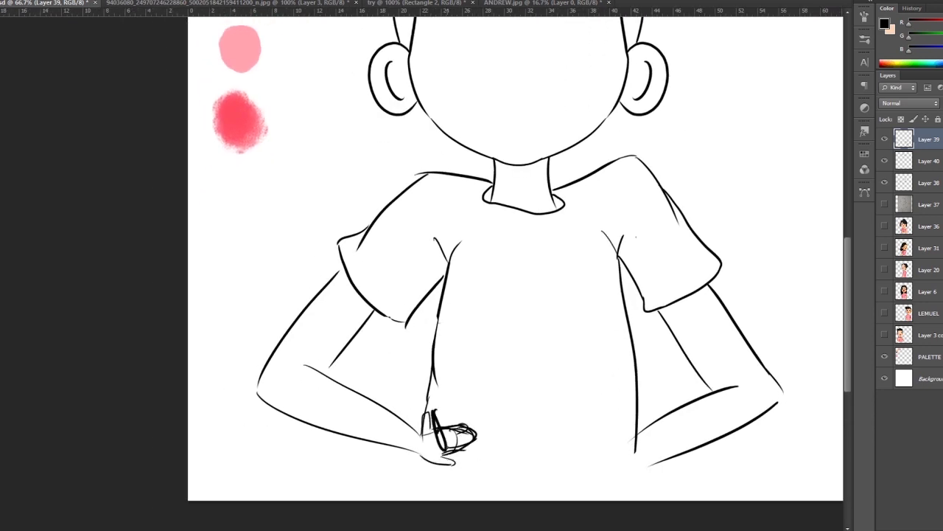
key(ctrl+alt+z)
key(ctrl+alt+z)
key(ctrl+alt+z)
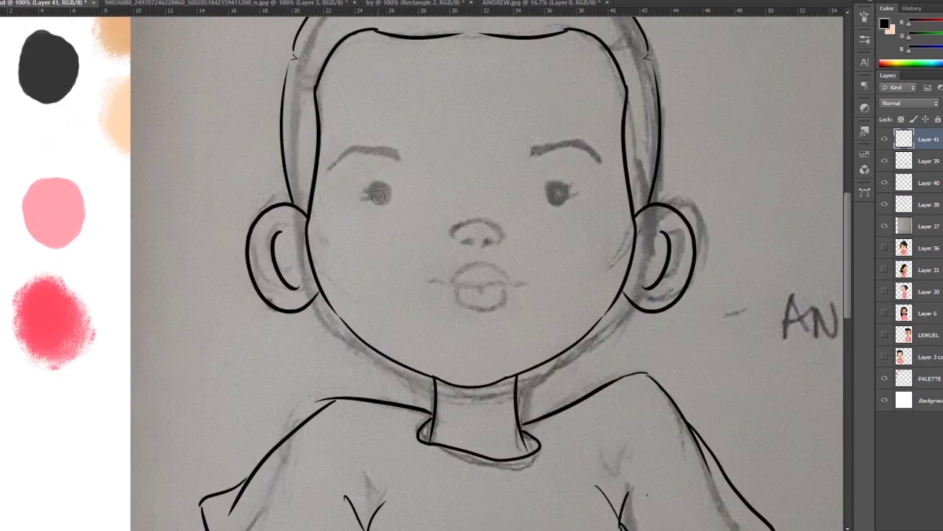
Ink the left eye's black pupil, eyelashes and an arched eyebrow above it
click(378, 192)
key(bracketleft)
mouse_move(357, 173)
mouse_down()
mouse_move(374, 177)
mouse_move(339, 195)
mouse_up()
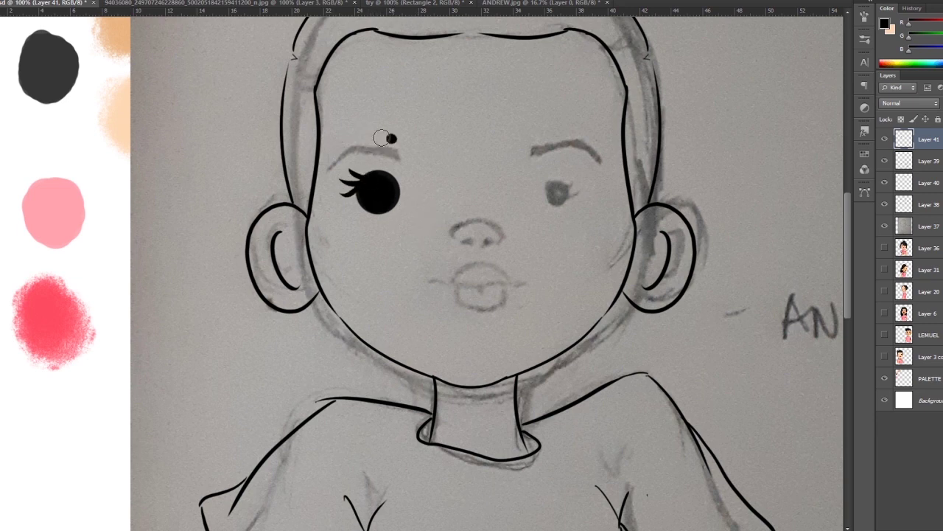
drag(399, 155, 328, 169)
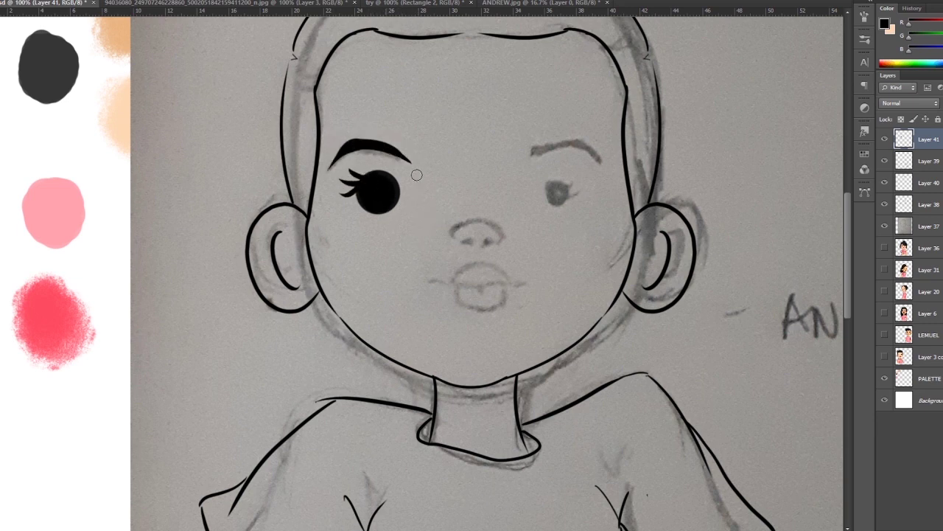
Copy the eye and eyebrow for the right side, and add empty layers for nose and mouth
key(ctrl+j)
key(ctrl+t)
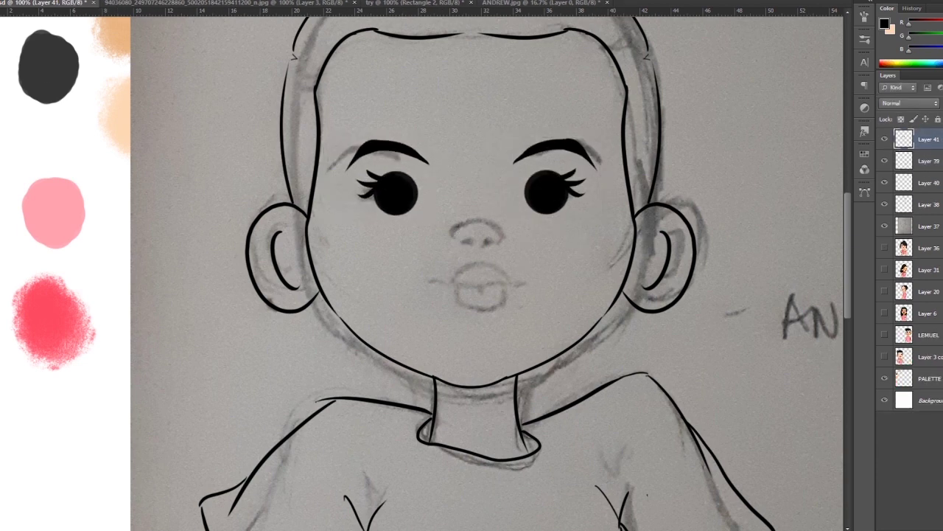
key(ctrl+shift+alt+n)
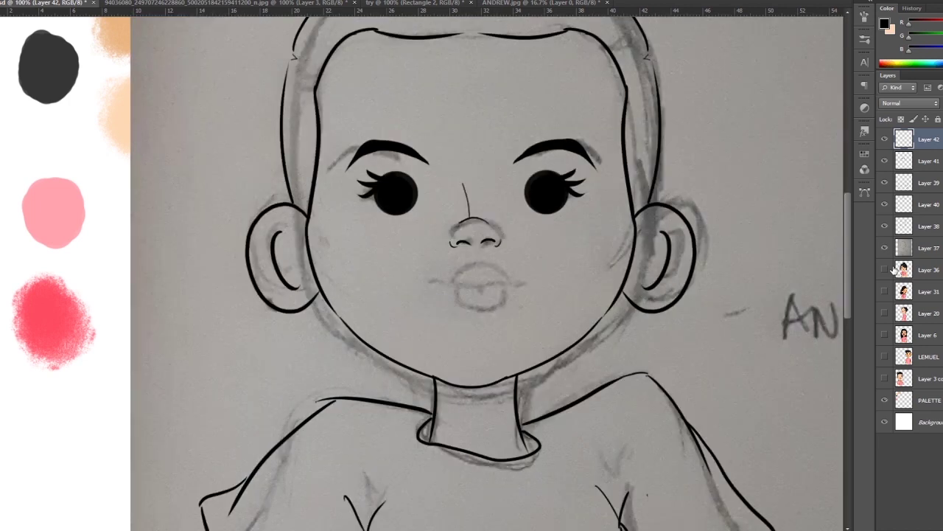
key(ctrl+shift+alt+n)
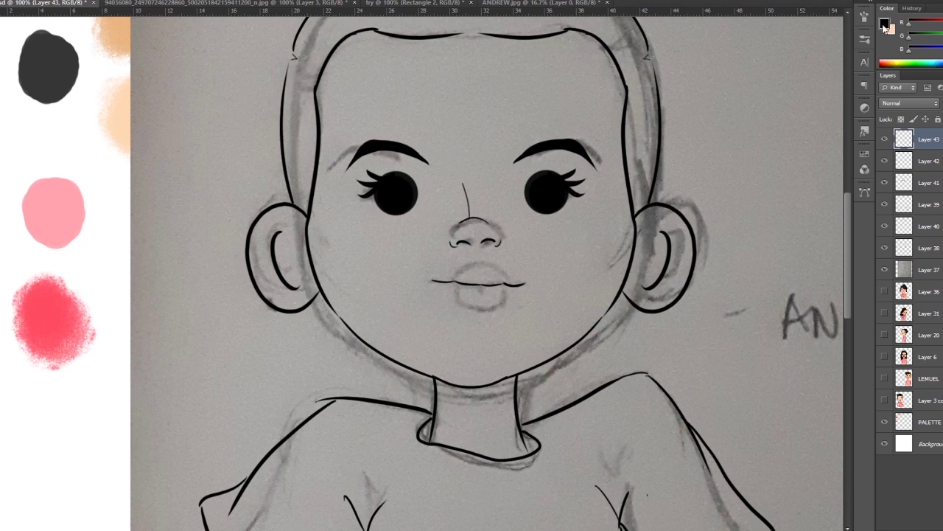
Paint the upper and lower lips solid red on a new layer below the mouth line
key(ctrl+shift+alt+n)
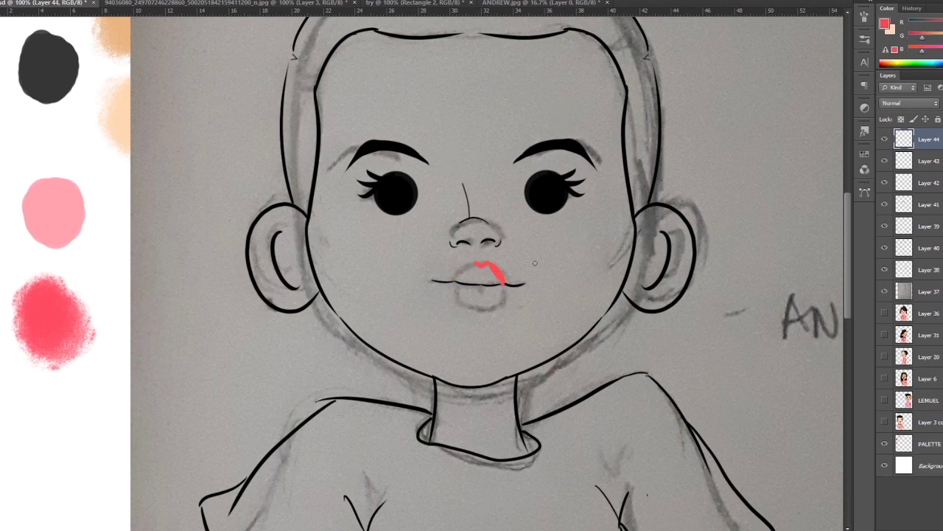
key(ctrl+bracketleft)
drag(478, 265, 458, 281)
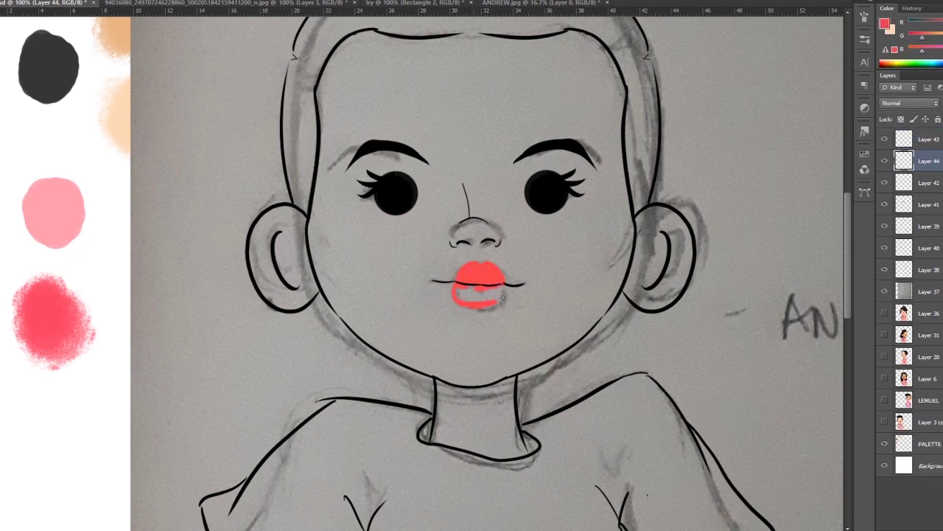
scroll(490, 293, up, 2)
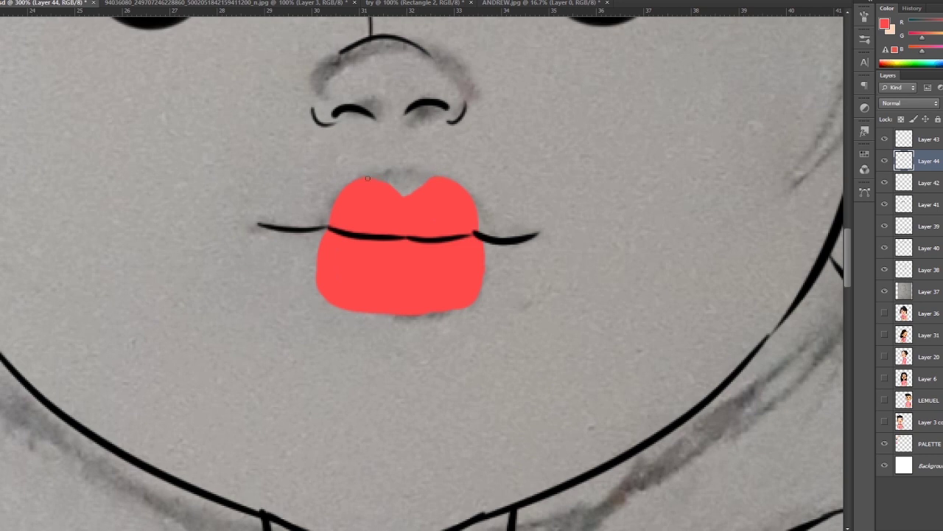
scroll(370, 246, down, 5)
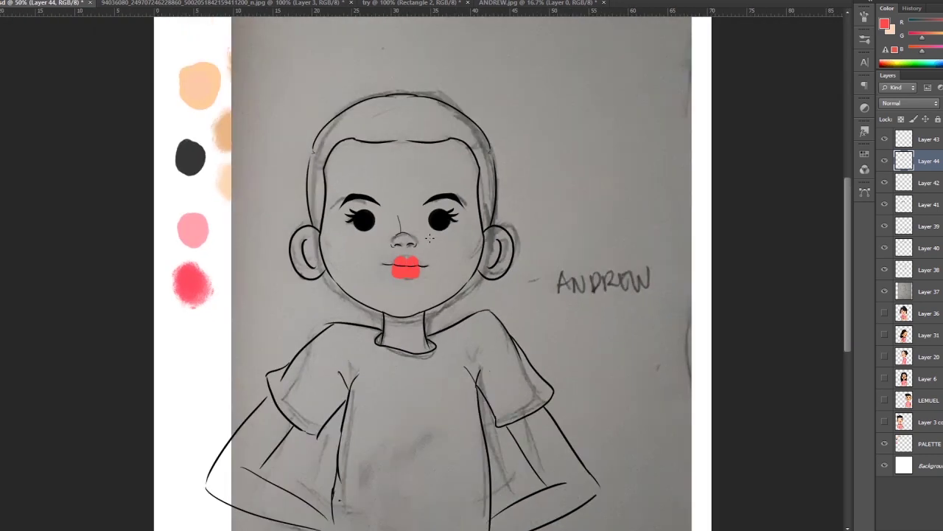
Hide the pencil sketch and rotate both eyebrows into matching slants
click(884, 291)
key(ctrl+t)
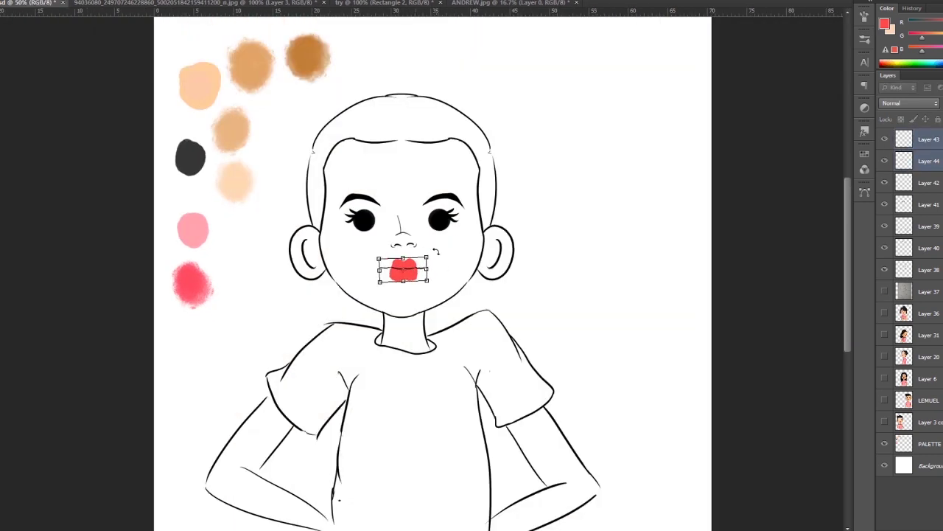
key(Return)
ctrl+click(362, 198)
mouse_move(357, 185)
mouse_down()
mouse_move(369, 209)
mouse_move(458, 210)
mouse_up()
click(903, 204)
key(ctrl+t)
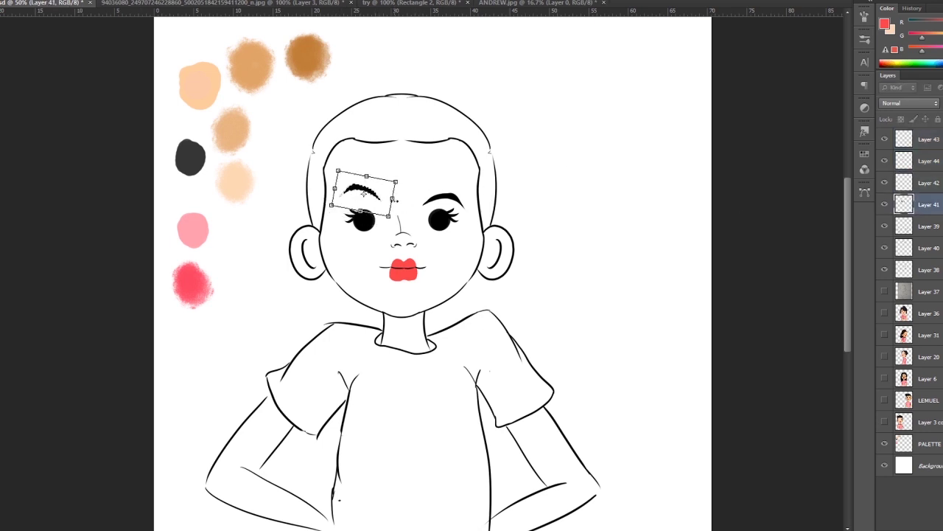
key(ctrl+t)
drag(478, 169, 497, 219)
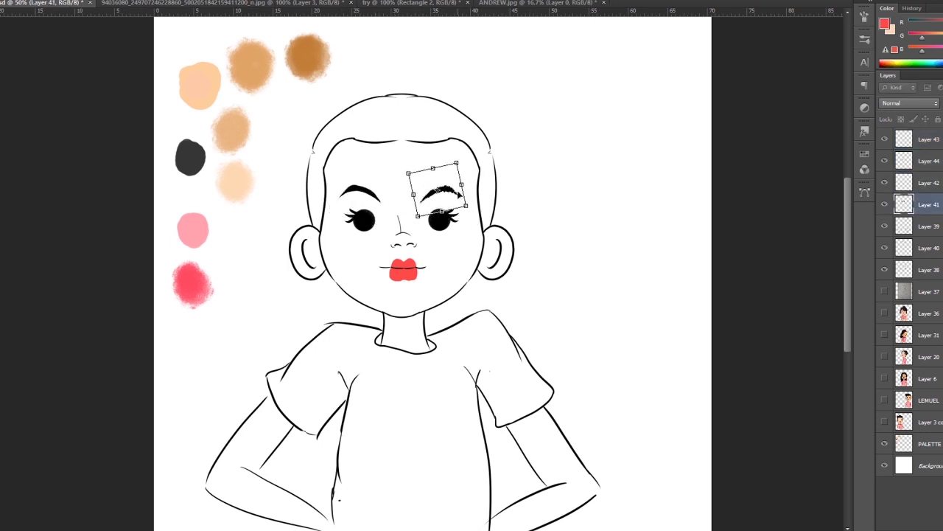
key(Return)
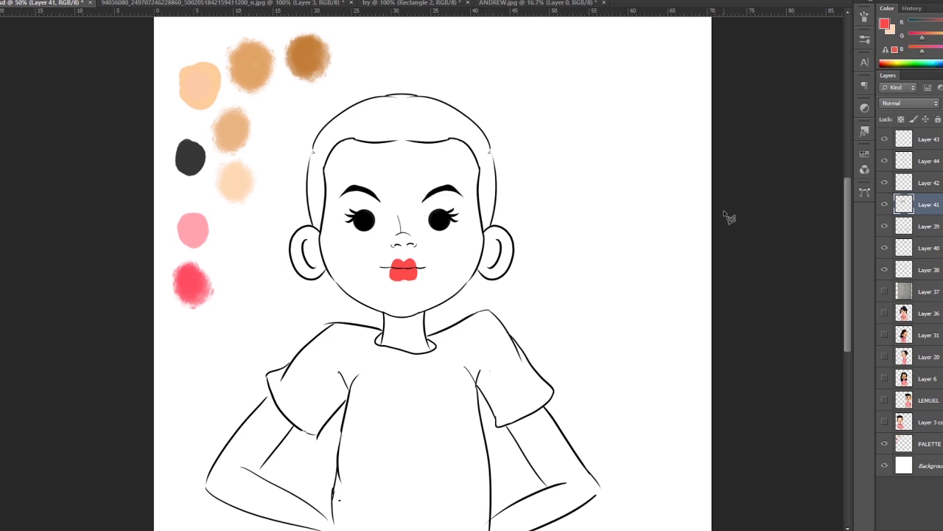
Shade the middle of the red lips darker and reshape them for a fuller look
click(904, 161)
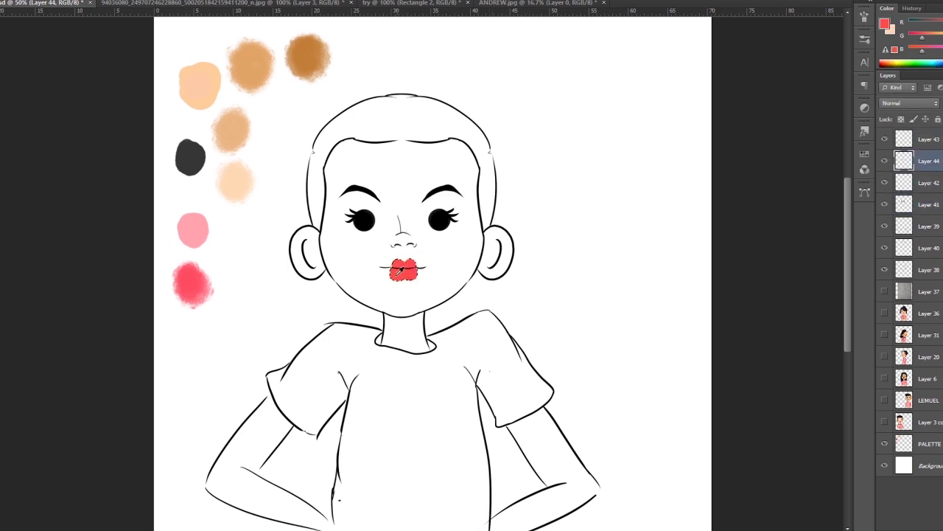
key(ctrl+plus)
key(ctrl+plus)
mouse_move(409, 264)
mouse_down()
mouse_move(378, 262)
mouse_move(374, 276)
mouse_up()
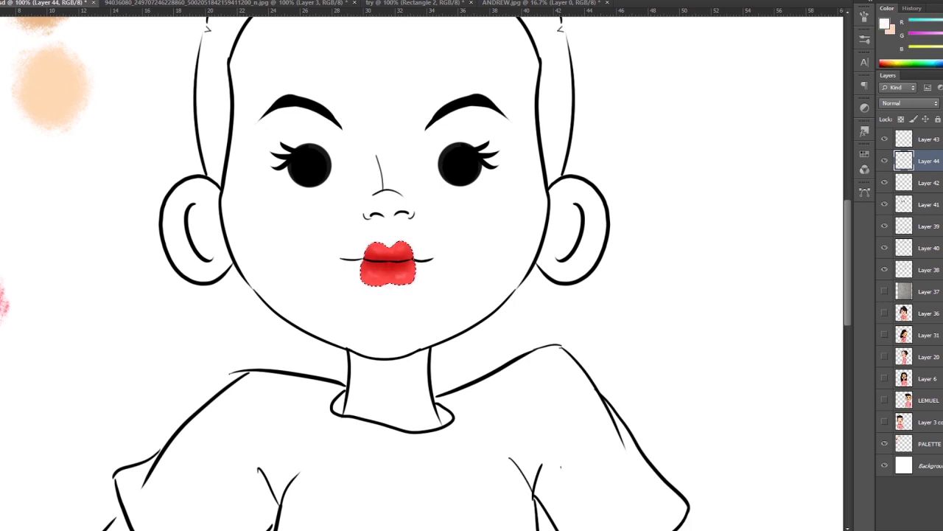
key(ctrl+t)
key(Return)
key(ctrl+d)
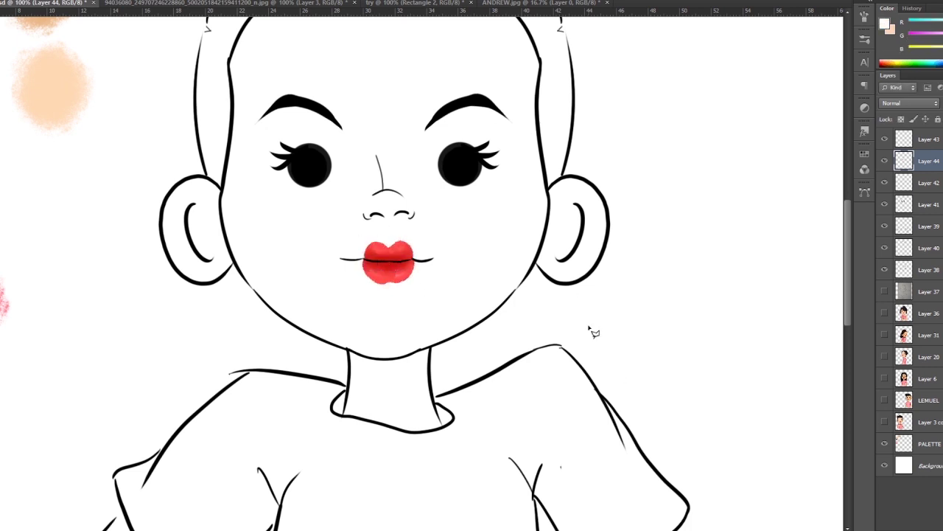
Select the line-art layers and merge them into one layer
key(ctrl+minus)
click(922, 144)
shift+click(923, 270)
key(ctrl+e)
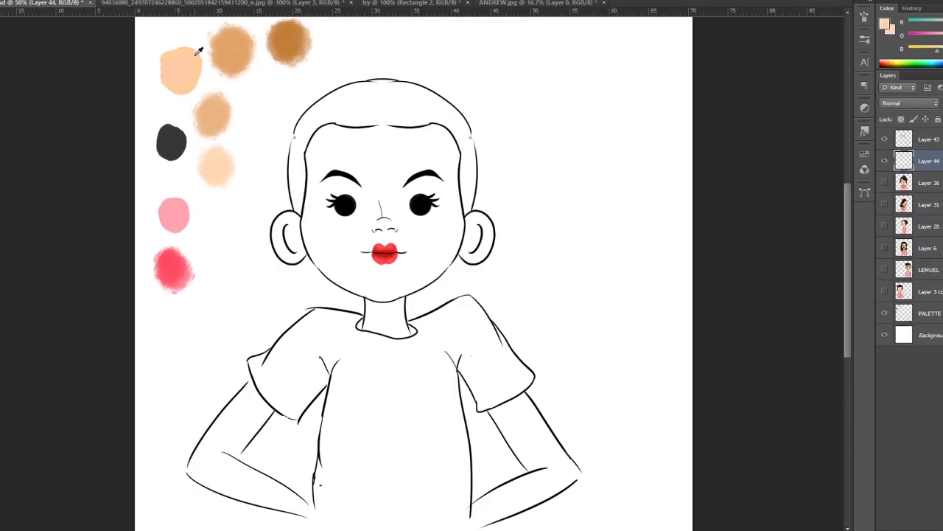
Paint peach skin on the left cheek, both ears and the right side of the face
drag(328, 172, 330, 242)
key(ctrl+plus)
drag(270, 140, 258, 287)
mouse_move(243, 214)
mouse_down()
mouse_move(215, 292)
mouse_move(207, 258)
mouse_up()
mouse_move(567, 210)
mouse_down()
mouse_move(616, 258)
mouse_move(594, 293)
mouse_up()
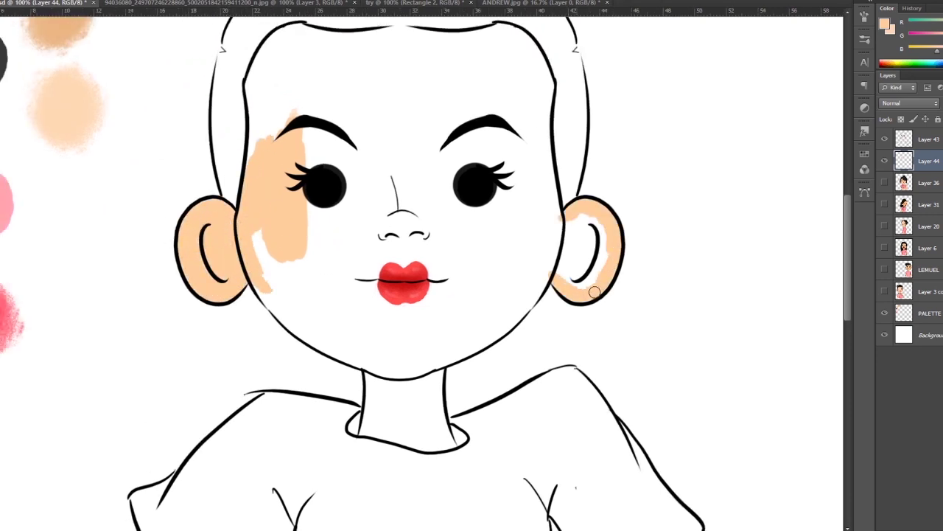
drag(528, 40, 557, 221)
Fill the forehead hairline, left face edge, neck and right jaw with peach
drag(482, 31, 404, 29)
scroll(440, 109, up, 2)
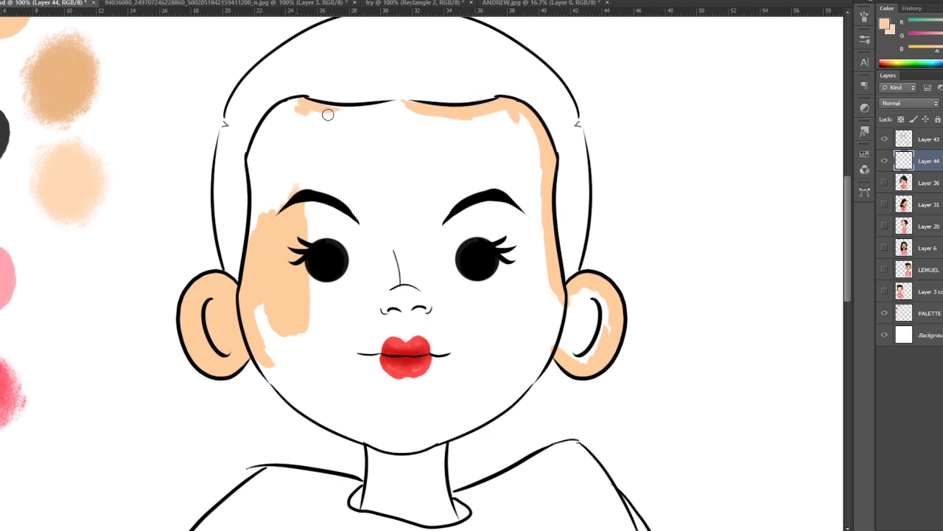
drag(328, 114, 347, 112)
mouse_move(280, 110)
mouse_down()
mouse_move(252, 158)
mouse_move(280, 239)
mouse_move(361, 280)
mouse_move(336, 341)
mouse_up()
scroll(317, 313, down, 4)
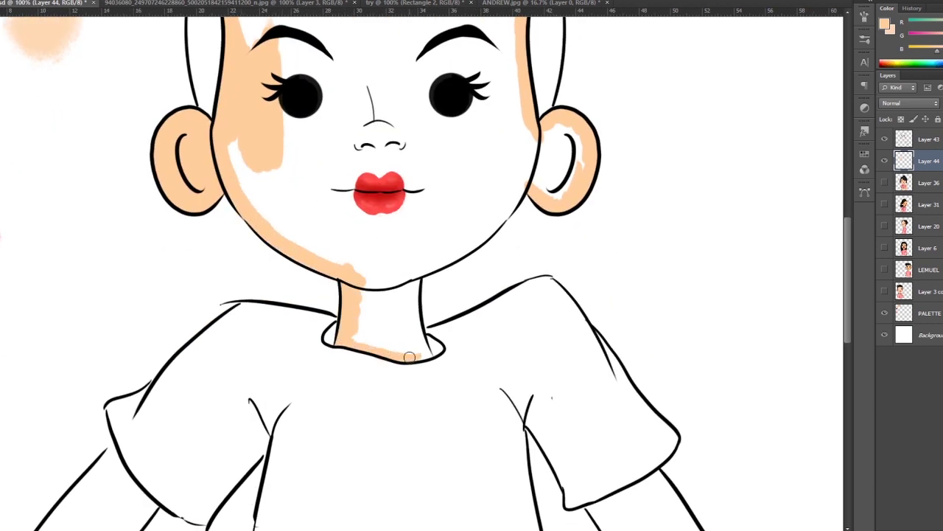
mouse_move(425, 354)
mouse_down()
mouse_move(493, 207)
mouse_move(437, 257)
mouse_move(390, 257)
mouse_move(496, 140)
mouse_up()
mouse_move(332, 236)
mouse_down()
mouse_move(290, 204)
mouse_move(379, 179)
mouse_move(368, 236)
mouse_move(284, 335)
mouse_up()
scroll(326, 199, up, 3)
scroll(379, 179, down, 10)
Fill both arms and forearms down to the wrists with peach skin colour
scroll(328, 182, left, 5)
mouse_move(325, 184)
mouse_down()
mouse_move(206, 349)
mouse_move(359, 415)
mouse_up()
mouse_move(304, 400)
mouse_down()
mouse_move(438, 427)
mouse_move(319, 358)
mouse_move(400, 417)
mouse_move(257, 310)
mouse_move(333, 179)
mouse_up()
scroll(388, 154, down, 2)
scroll(388, 154, right, 6)
mouse_move(378, 143)
mouse_down()
mouse_move(406, 152)
mouse_move(396, 135)
mouse_move(455, 125)
mouse_move(532, 244)
mouse_up()
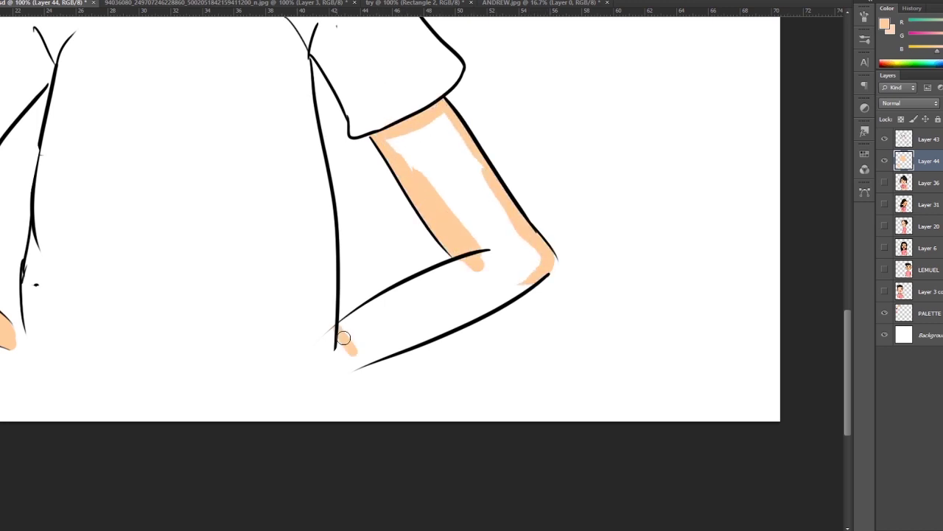
mouse_move(343, 338)
mouse_down()
mouse_move(341, 324)
mouse_move(478, 261)
mouse_up()
drag(351, 336, 395, 323)
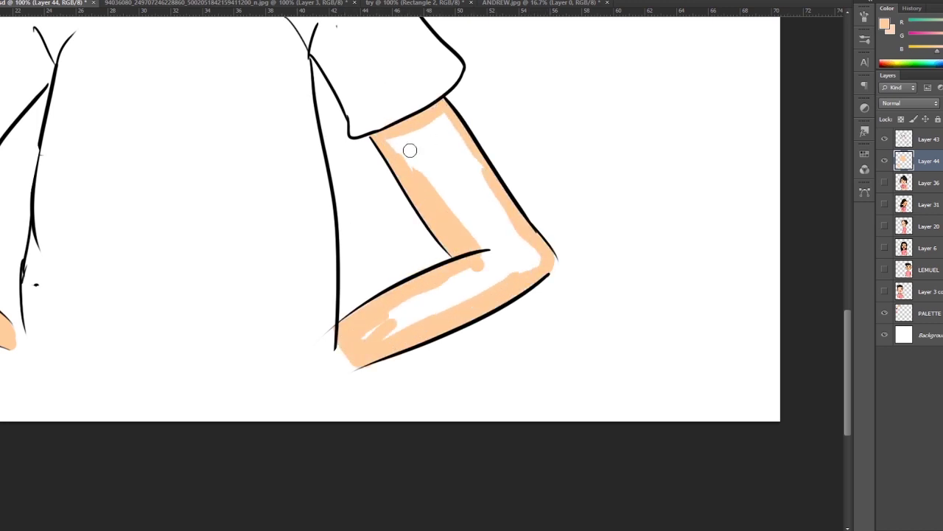
mouse_move(398, 136)
mouse_down()
mouse_move(465, 175)
mouse_move(472, 210)
mouse_move(420, 301)
mouse_move(516, 301)
mouse_up()
key(ctrl+minus)
key(ctrl+minus)
key(ctrl+minus)
On a new layer, sample the pink swatch and paint the T-shirt pink
key(ctrl+shift+alt+n)
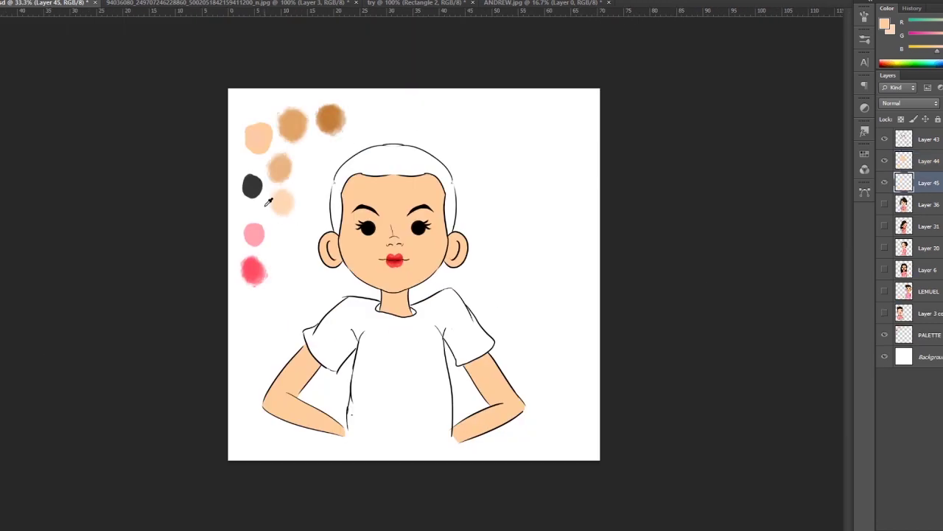
alt+click(254, 234)
mouse_move(370, 324)
mouse_down()
mouse_move(355, 433)
mouse_move(453, 324)
mouse_move(449, 301)
mouse_up()
mouse_move(370, 309)
mouse_down()
mouse_move(324, 354)
mouse_move(424, 324)
mouse_move(375, 412)
mouse_move(383, 332)
mouse_up()
Fill the pink gaps at the right shoulder, under the sleeve and along the hem; add a hair layer
key(ctrl+plus)
key(ctrl+plus)
key(ctrl+plus)
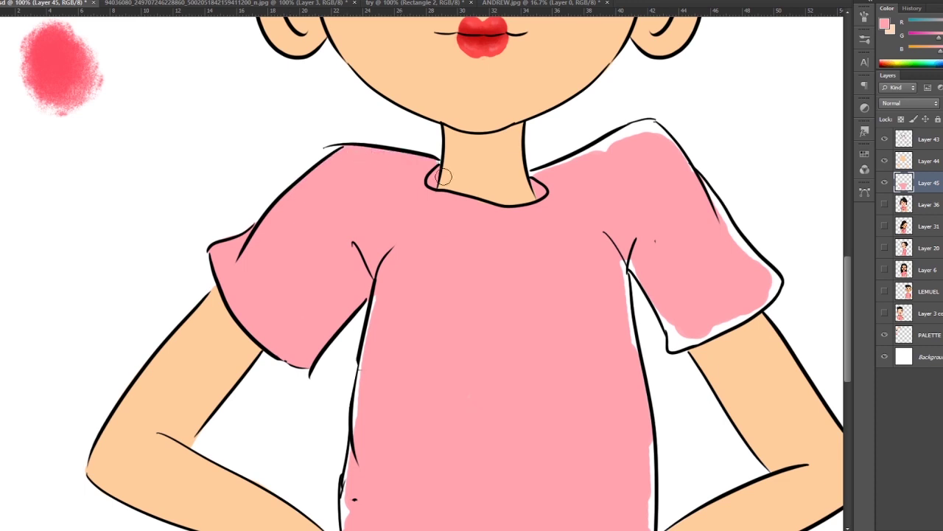
drag(545, 171, 637, 132)
drag(773, 285, 676, 340)
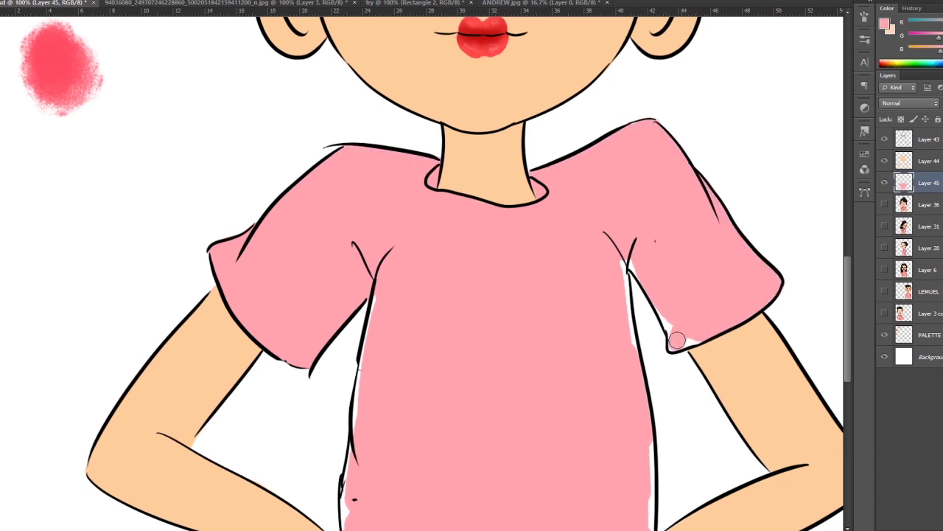
scroll(437, 232, down, 5)
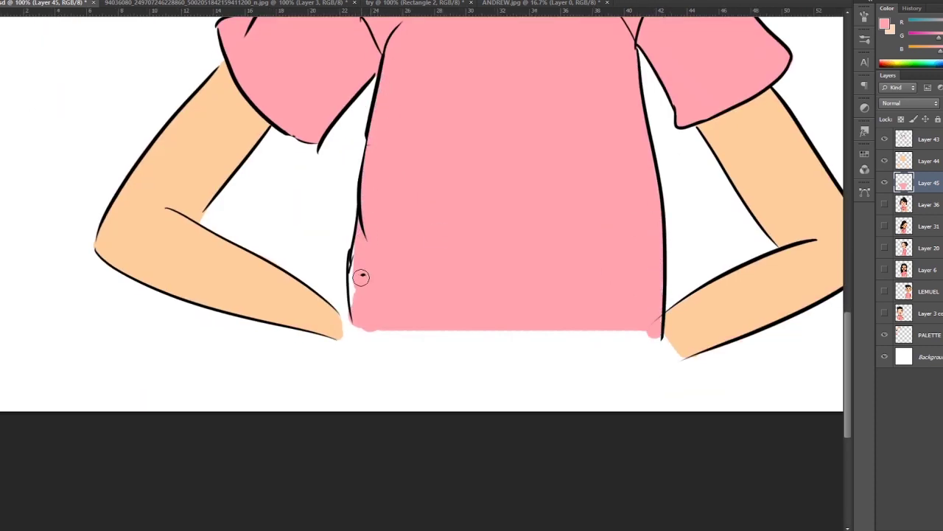
drag(652, 331, 358, 313)
key(ctrl+minus)
key(ctrl+minus)
key(ctrl+minus)
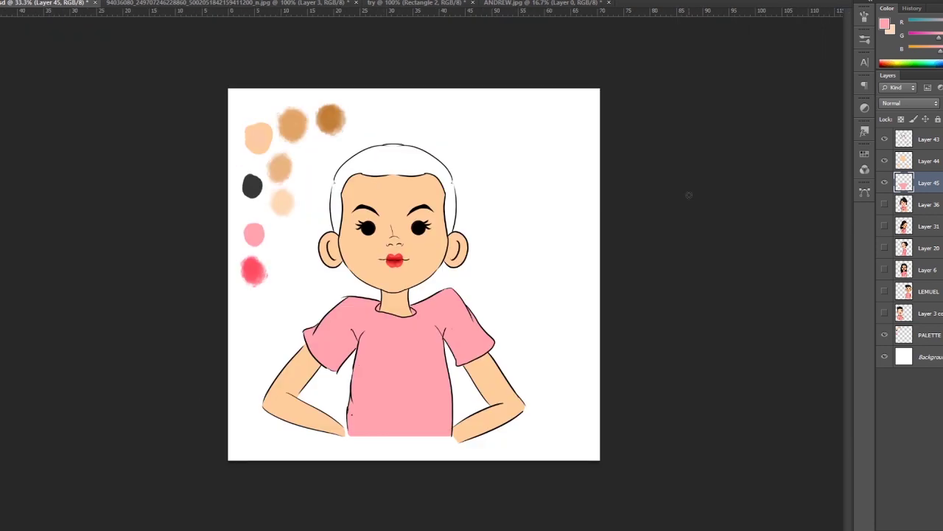
key(ctrl+shift+alt+n)
key(ctrl+bracketleft)
Paint dark grey along the hair's left edge, hairline and top
key(ctrl+plus)
key(ctrl+plus)
drag(274, 280, 280, 195)
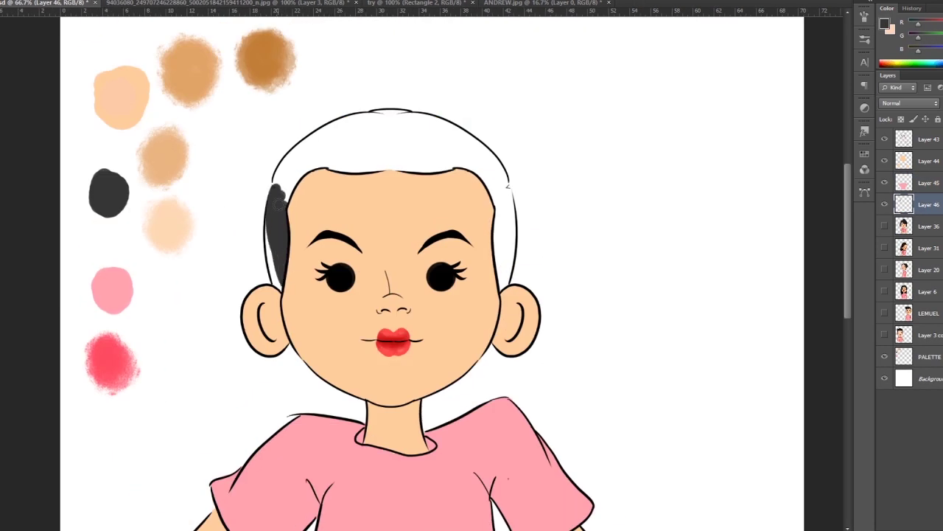
mouse_move(274, 227)
mouse_down()
mouse_move(318, 163)
mouse_move(368, 140)
mouse_move(486, 177)
mouse_move(509, 287)
mouse_up()
key(ctrl+plus)
key(ctrl+plus)
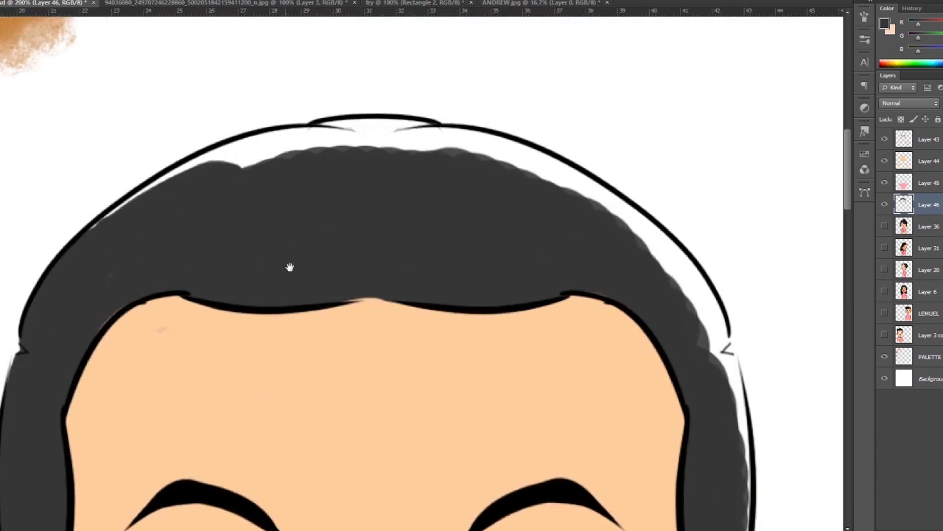
mouse_move(102, 228)
mouse_down()
mouse_move(251, 146)
mouse_move(358, 127)
mouse_move(442, 132)
mouse_up()
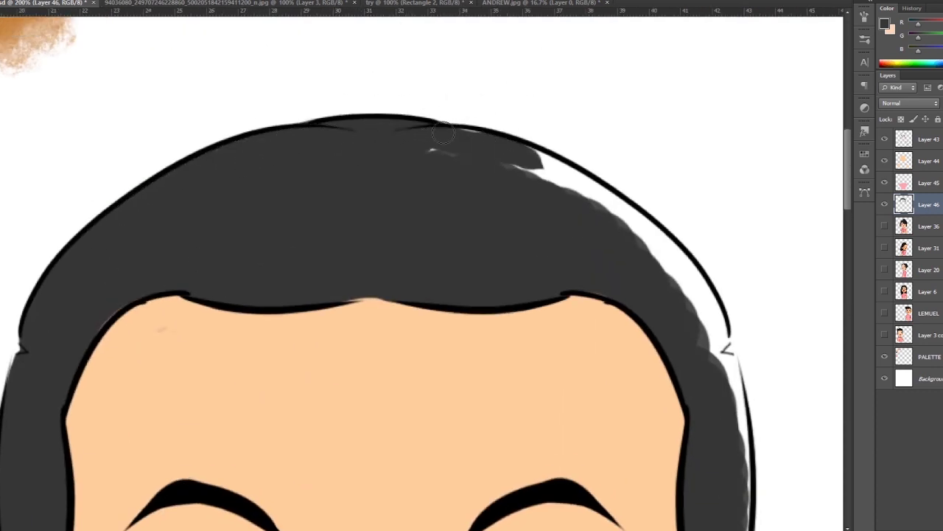
Fill the remaining white gaps on the hair's right side with dark grey
key(ctrl+minus)
mouse_move(529, 158)
mouse_down()
mouse_move(568, 200)
mouse_move(526, 154)
mouse_move(590, 310)
mouse_up()
scroll(589, 309, down, 3)
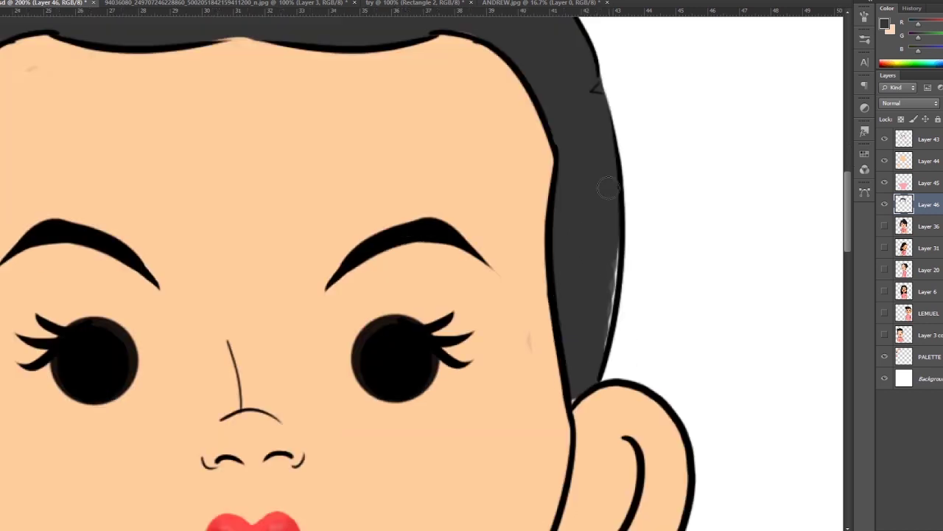
key(ctrl+minus)
key(ctrl+minus)
scroll(590, 310, down, 3)
scroll(589, 309, up, 2)
scroll(621, 295, up, 3)
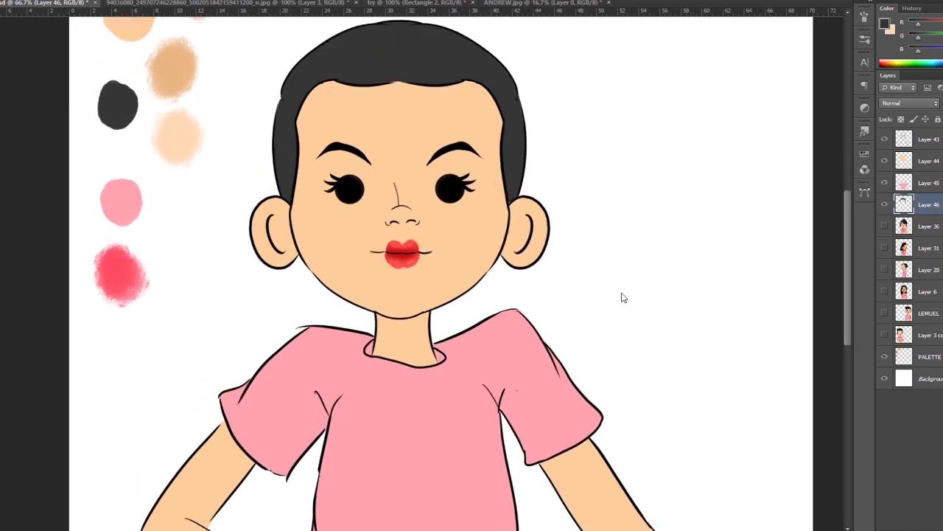
scroll(265, 303, up, 3)
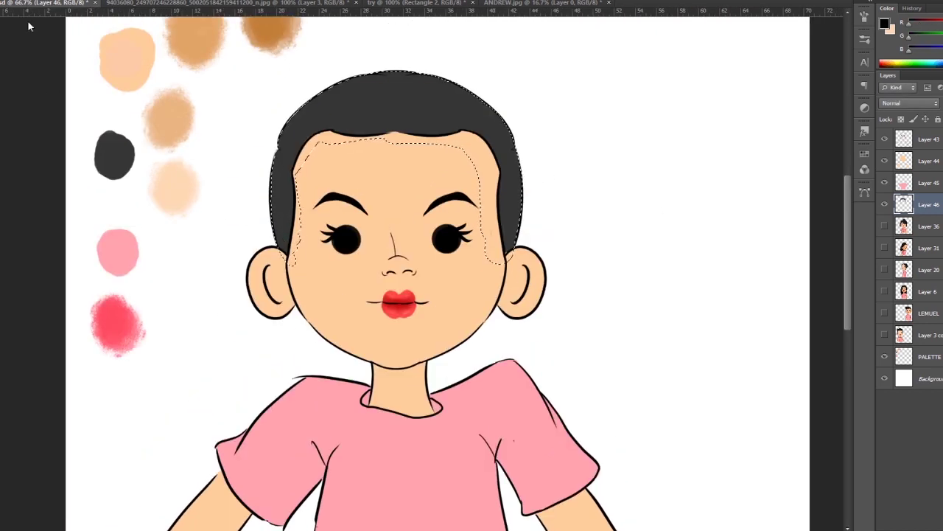
Brush darker textured strokes through the hair and white highlights across its top
mouse_move(472, 118)
mouse_down()
mouse_move(295, 248)
mouse_move(383, 125)
mouse_move(501, 274)
mouse_move(370, 129)
mouse_move(484, 248)
mouse_up()
key(x)
drag(509, 154, 508, 221)
mouse_move(346, 104)
mouse_down()
mouse_move(420, 107)
mouse_move(278, 195)
mouse_move(472, 110)
mouse_up()
On a new layer, paint soft pink-red shading across the shirt, then deselect
scroll(722, 287, down, 5)
drag(325, 262, 327, 305)
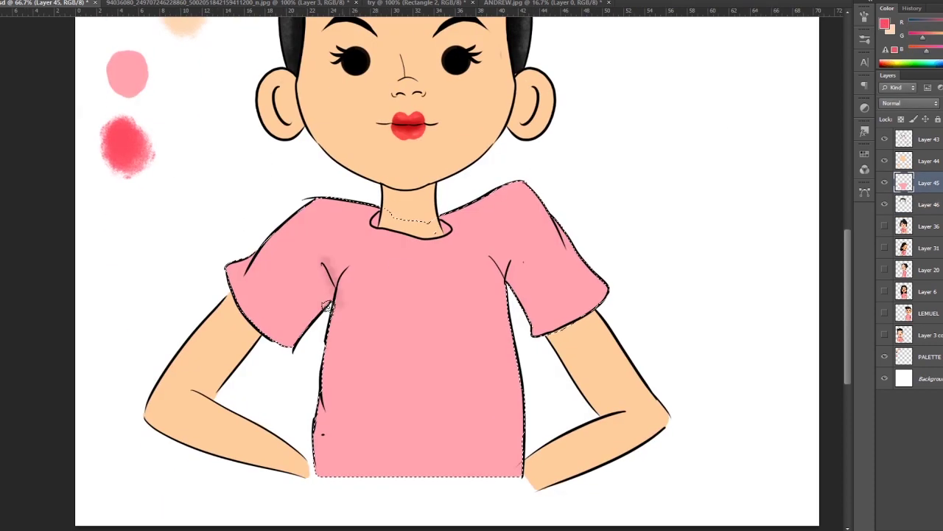
key(ctrl+shift+alt+n)
mouse_move(362, 261)
mouse_down()
mouse_move(210, 289)
mouse_move(336, 295)
mouse_move(421, 371)
mouse_move(432, 351)
mouse_move(421, 226)
mouse_move(543, 288)
mouse_move(357, 218)
mouse_move(375, 210)
mouse_move(484, 362)
mouse_move(354, 347)
mouse_move(533, 197)
mouse_up()
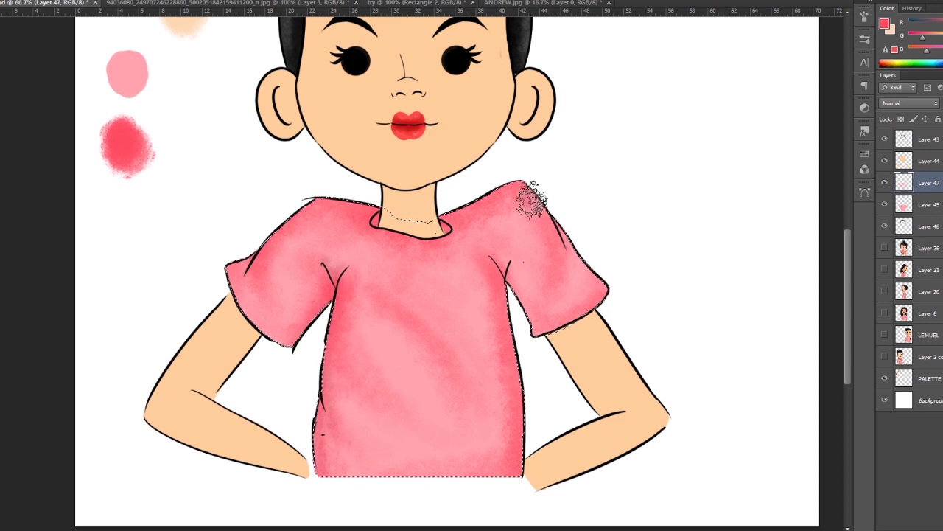
key(ctrl+d)
key(alt+bracketright)
Add a new layer above Layer 44 for the skin shading
key(ctrl+shift+alt+n)
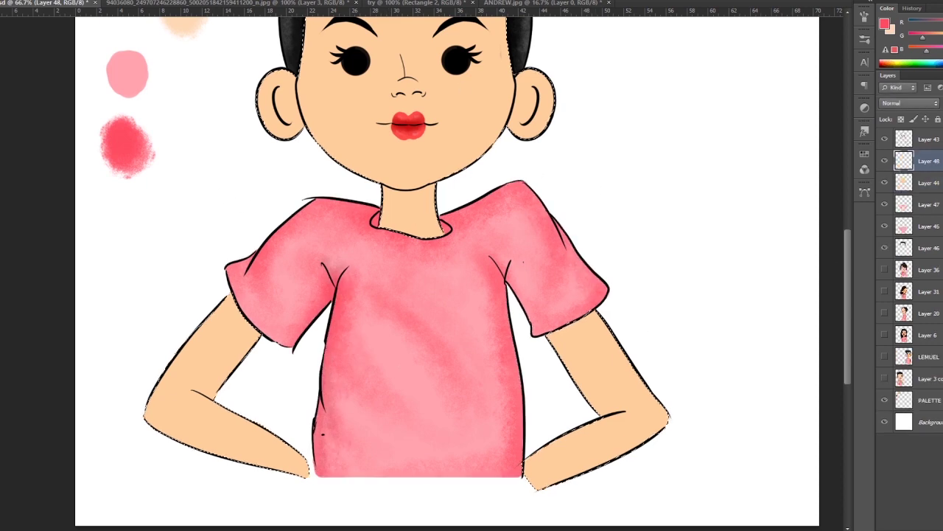
scroll(536, 171, up, 3)
scroll(524, 446, down, 2)
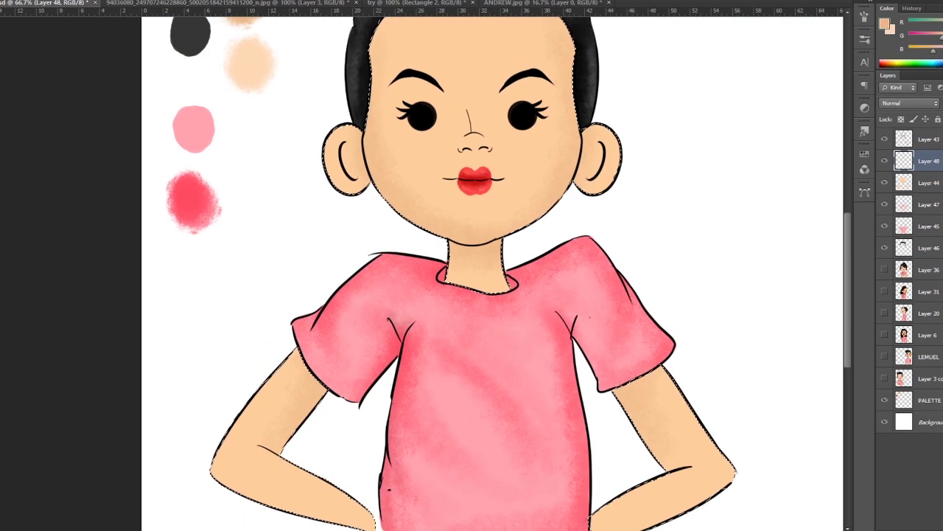
key(ctrl+shift+alt+n)
scroll(551, 431, up, 5)
Shade the face edges, nose, jaw and left ear with a darker skin tone
drag(552, 431, 365, 353)
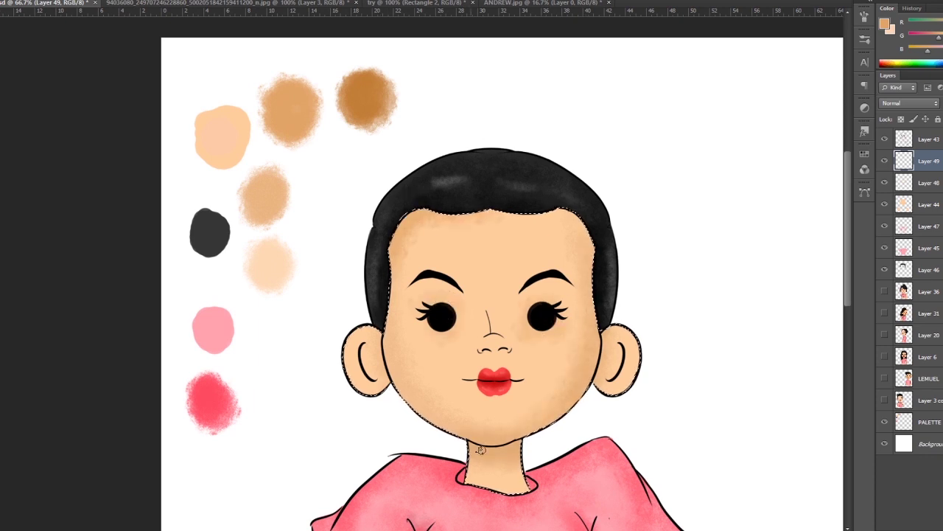
drag(376, 250, 369, 332)
drag(480, 302, 483, 318)
drag(560, 413, 605, 330)
drag(380, 366, 426, 426)
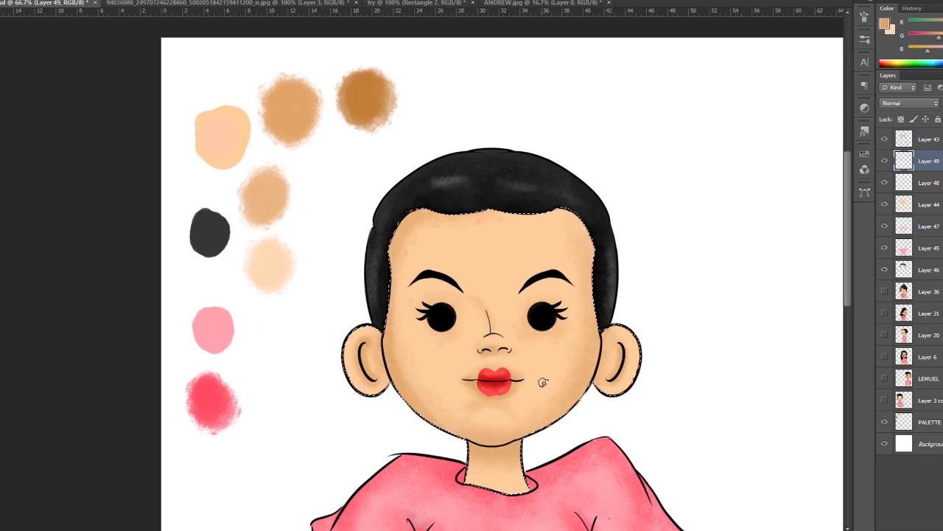
Add darker skin shading to the right arm, left cheek, ear edge, jaw, chin and neck
drag(398, 360, 405, 223)
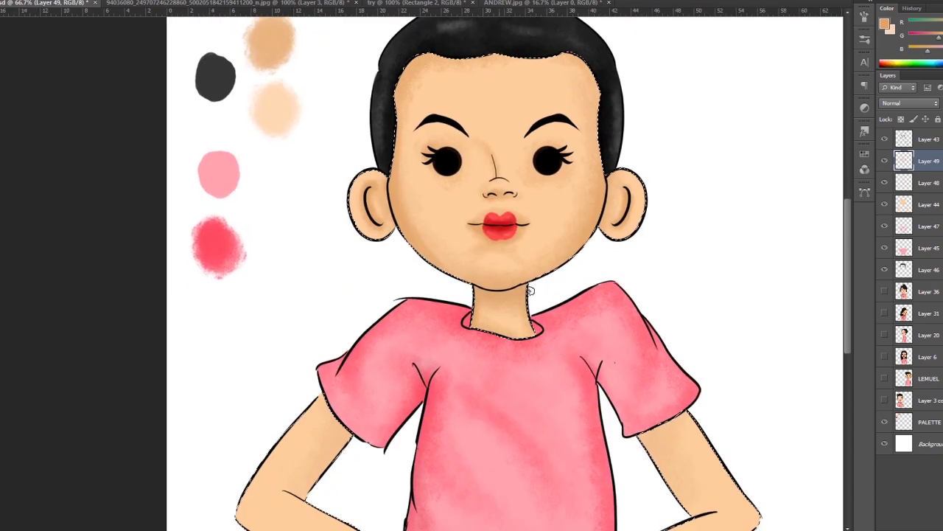
drag(398, 442, 457, 340)
mouse_move(691, 422)
mouse_down()
mouse_move(690, 369)
mouse_move(790, 336)
mouse_up()
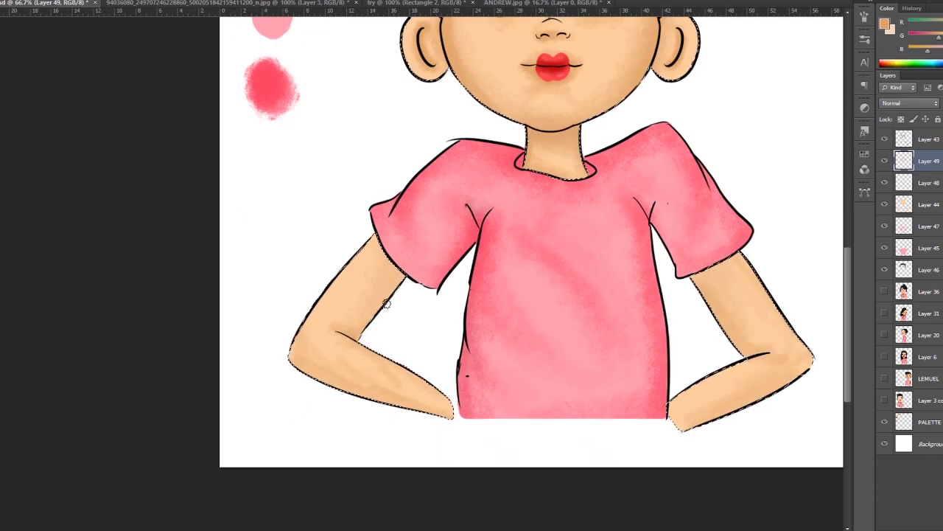
drag(442, 88, 384, 287)
drag(388, 98, 331, 172)
drag(336, 216, 354, 376)
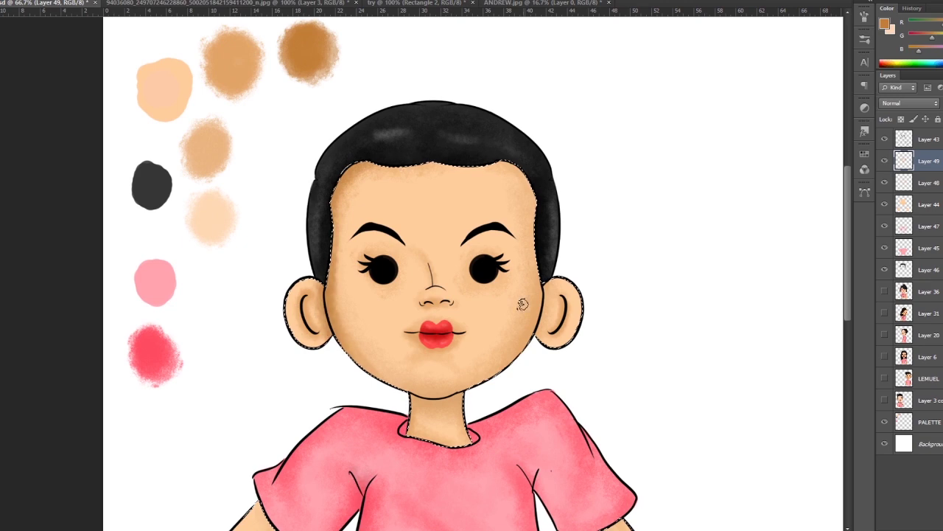
drag(303, 305, 450, 398)
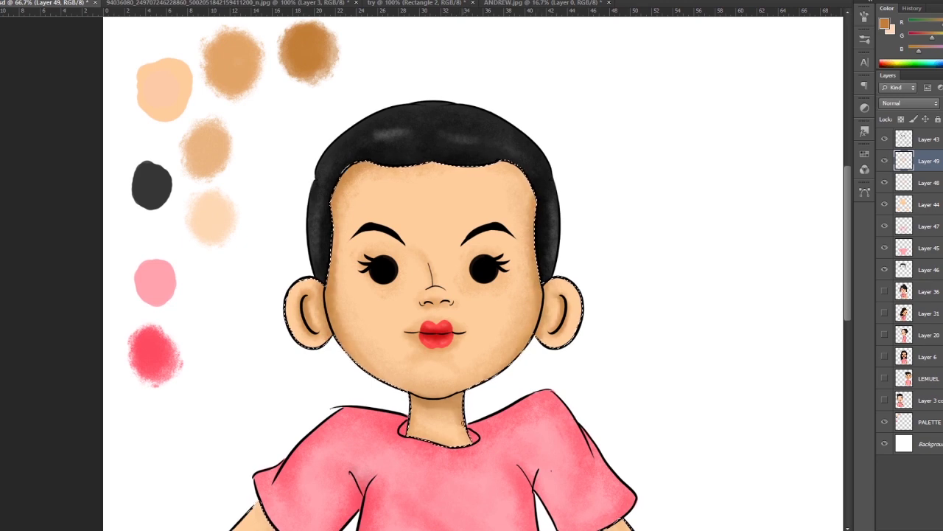
Shade along both the left and right arms with the darker skin tone
drag(478, 235, 505, 37)
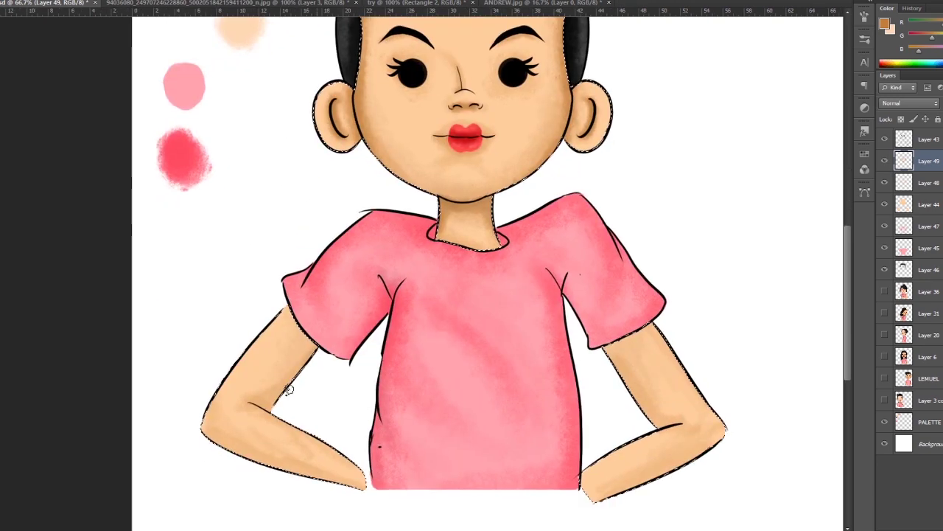
mouse_move(317, 347)
mouse_down()
mouse_move(206, 427)
mouse_move(365, 486)
mouse_up()
drag(604, 327, 665, 464)
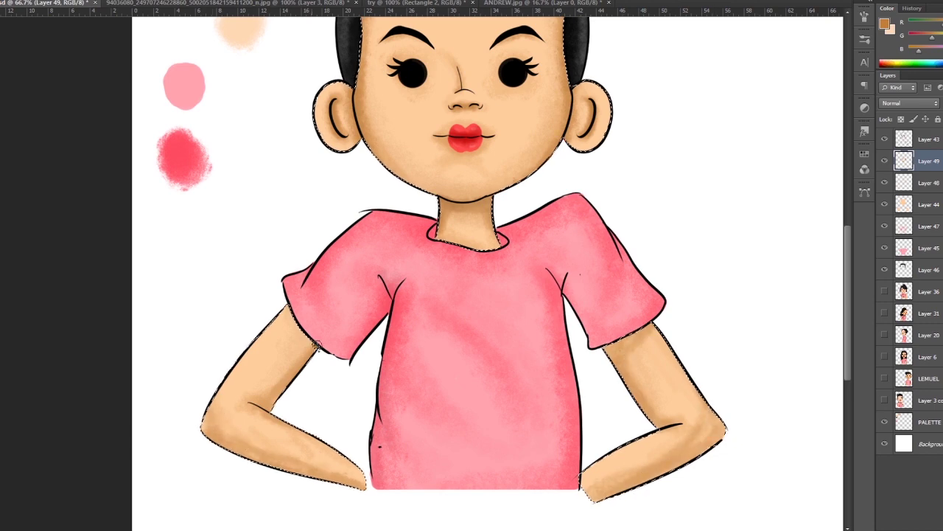
drag(510, 186, 492, 288)
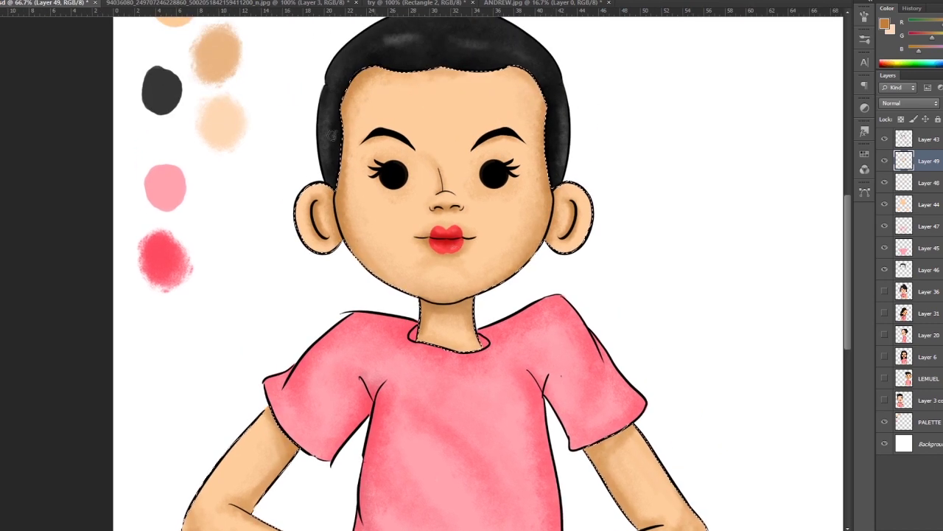
On new Layer 50, brush soft red blush onto both cheeks, the nose tip and forehead
key(ctrl+shift+alt+n)
alt+click(445, 236)
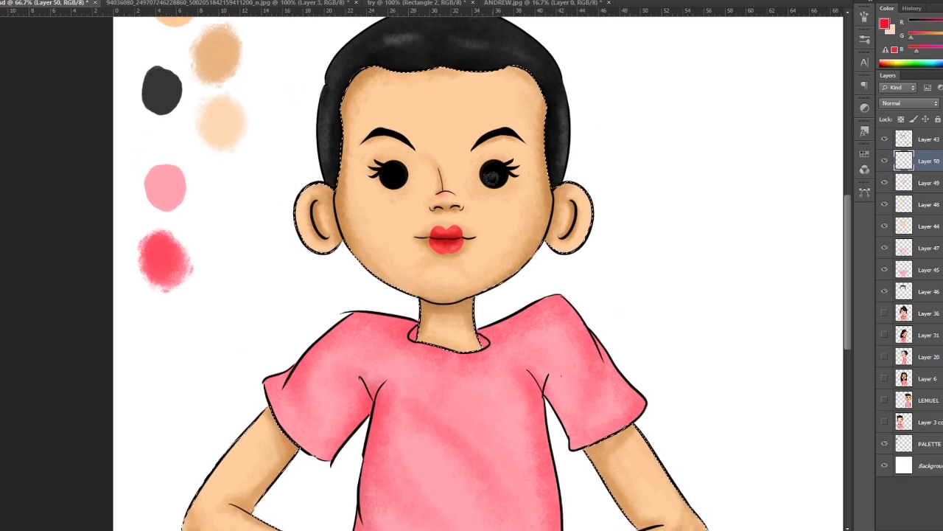
drag(365, 203, 373, 214)
drag(509, 202, 516, 210)
drag(446, 196, 458, 173)
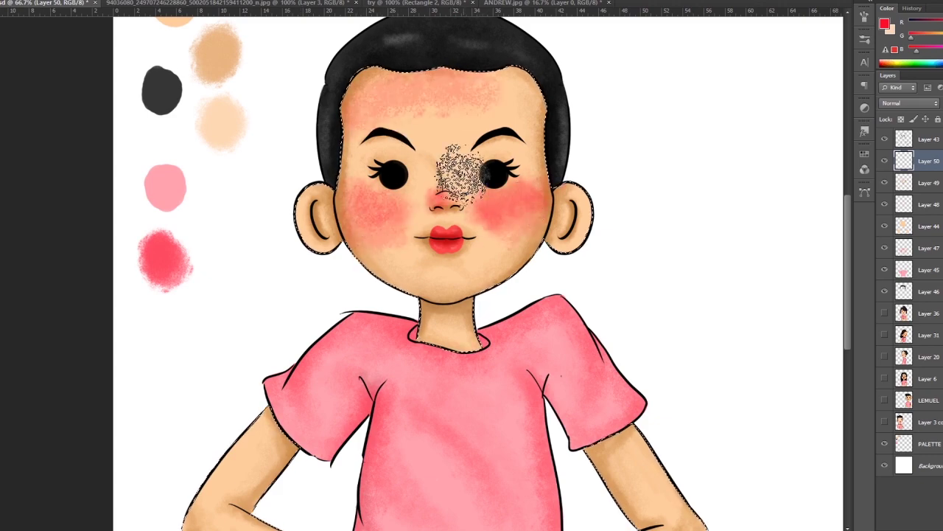